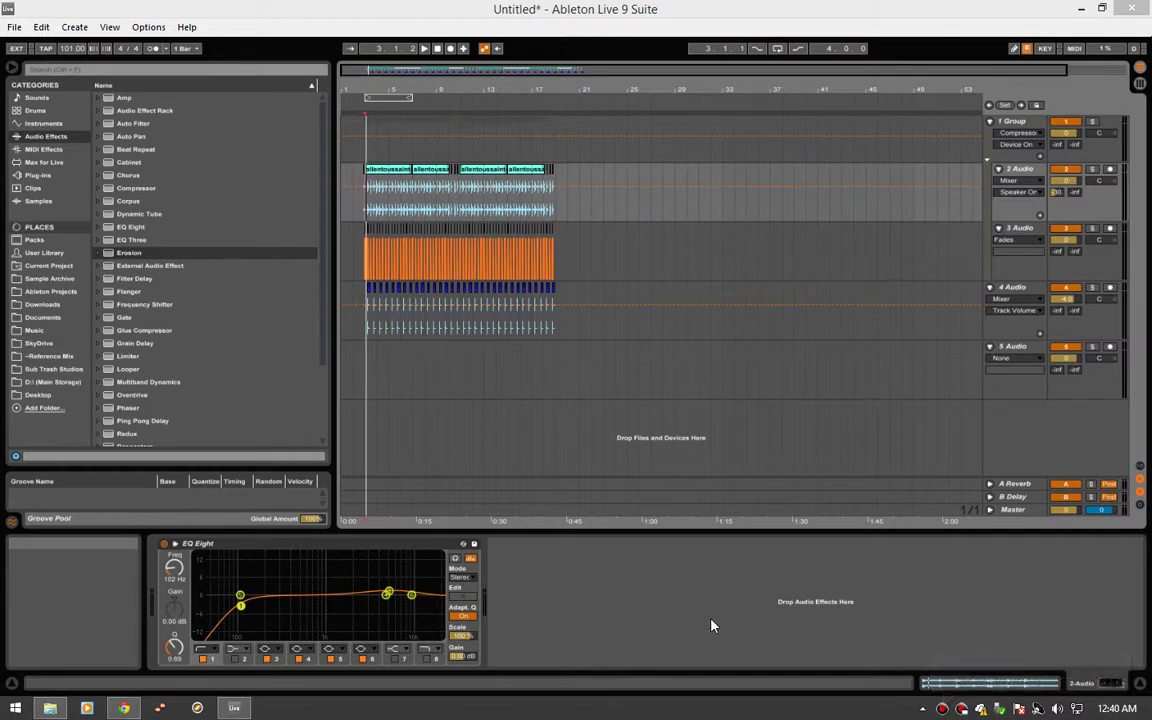
# Select the drum break clip on track 2 and collapse the Kid Urban Christmas BeatKit and Drum Kits folders.
pyautogui.click(401, 186)
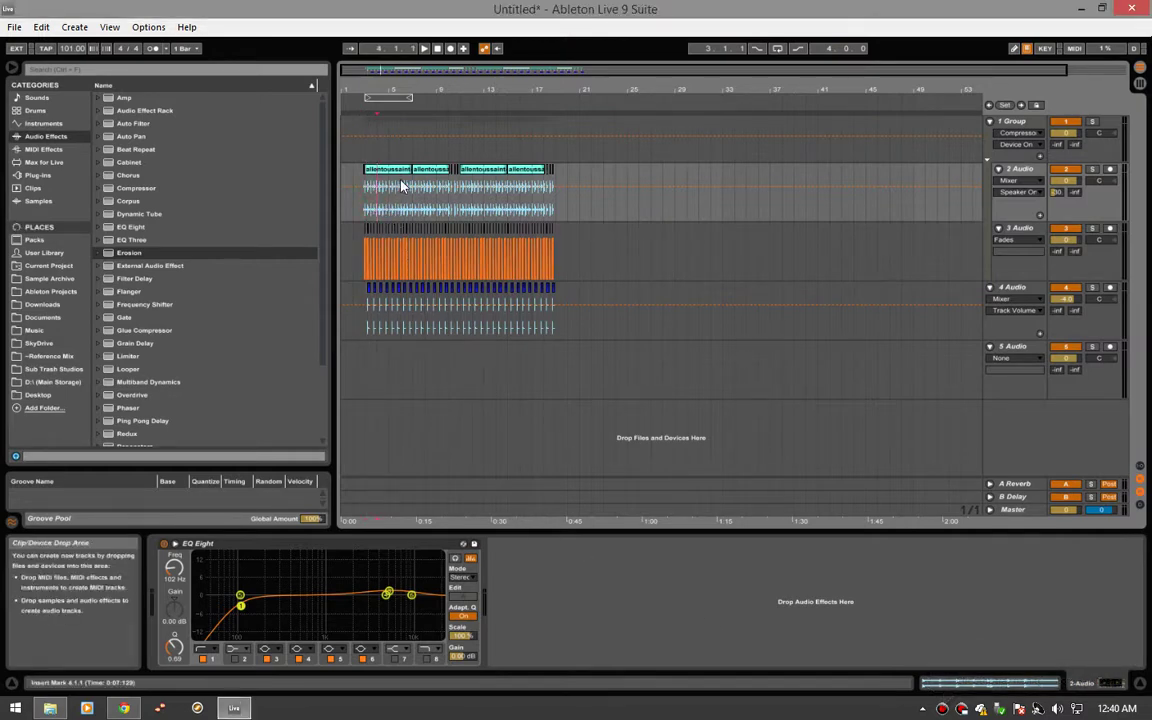
pyautogui.click(393, 176)
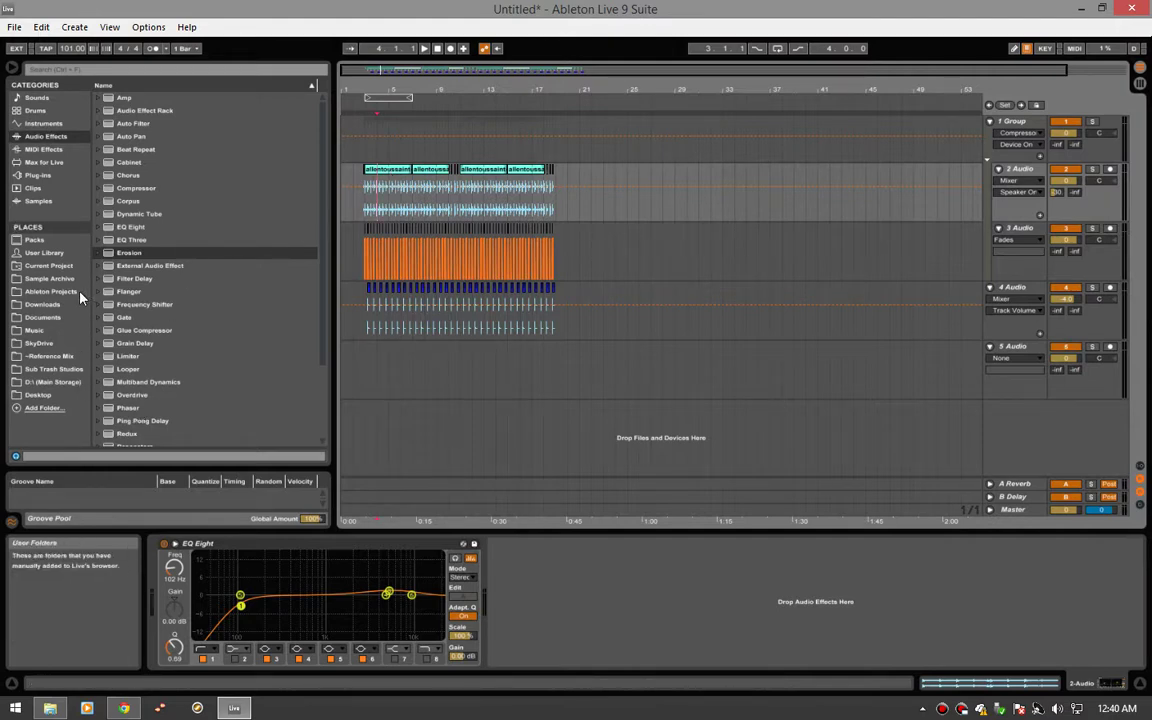
pyautogui.click(47, 278)
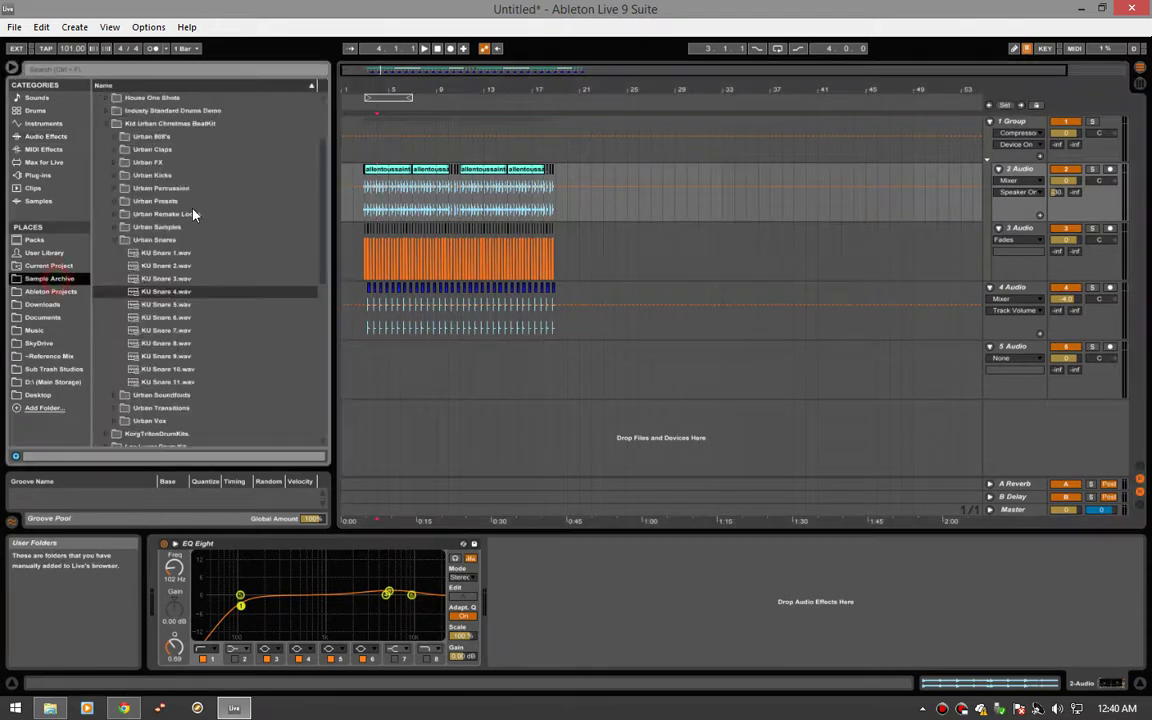
pyautogui.click(106, 123)
pyautogui.scroll(3, 91, 132)
pyautogui.click(95, 135)
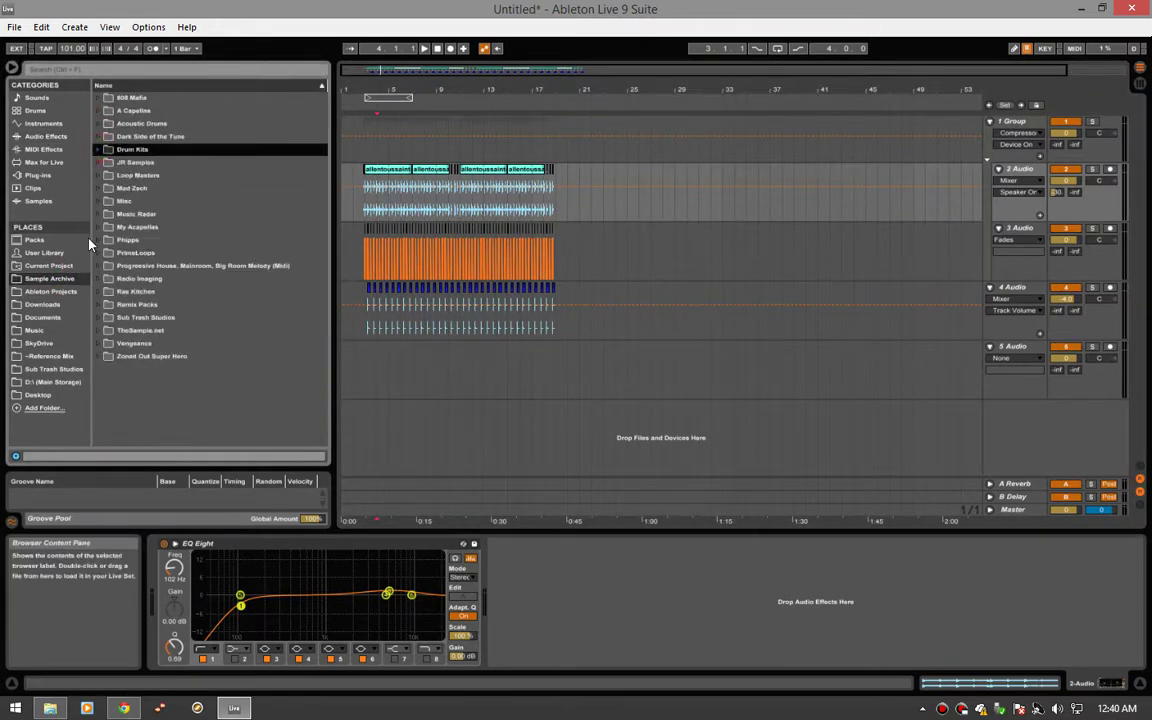
# Look through TheSample.net breaks, collapse TS-ClassicBreaksVol1, and return to the audio effects list.
pyautogui.click(102, 330)
pyautogui.scroll(-4, 175, 338)
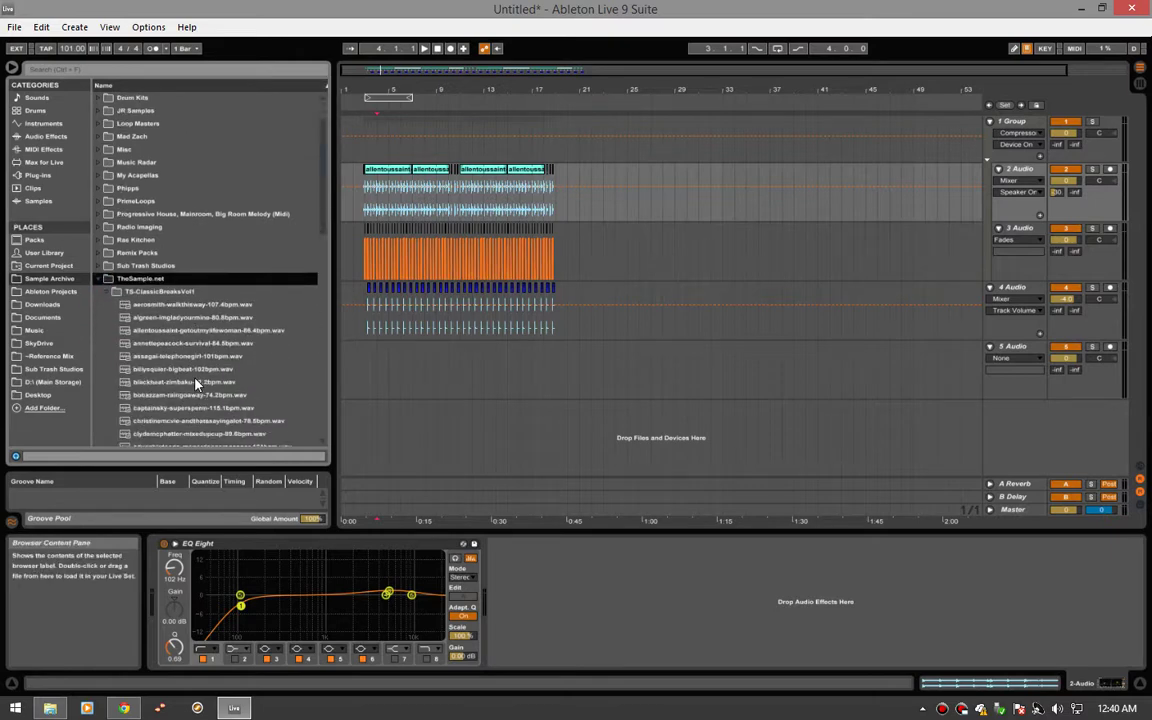
pyautogui.click(105, 230)
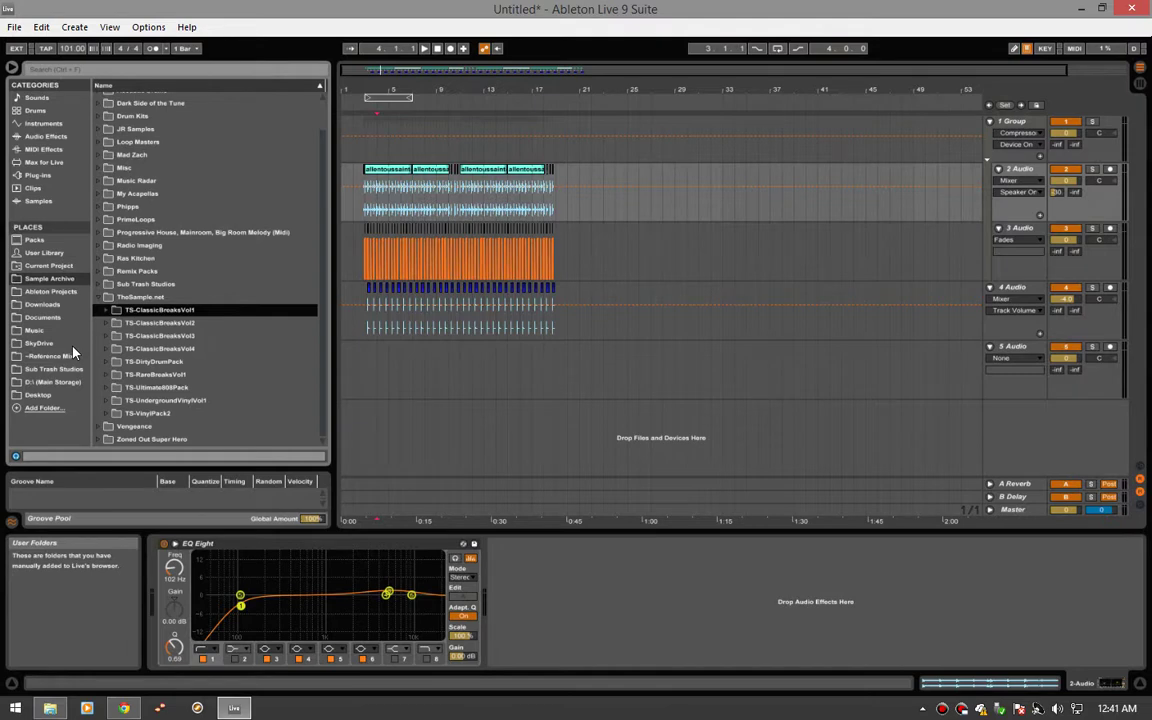
pyautogui.click(44, 136)
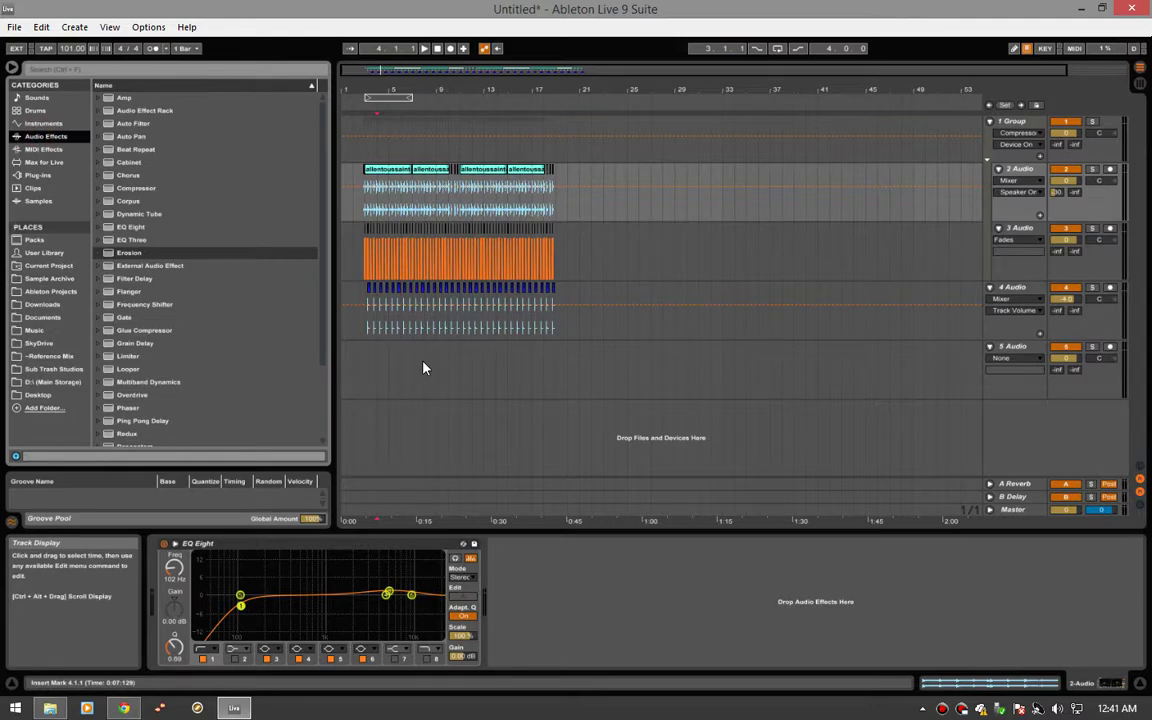
# Solo the drum break on track 2 and play it from bar 3.
pyautogui.click(366, 207)
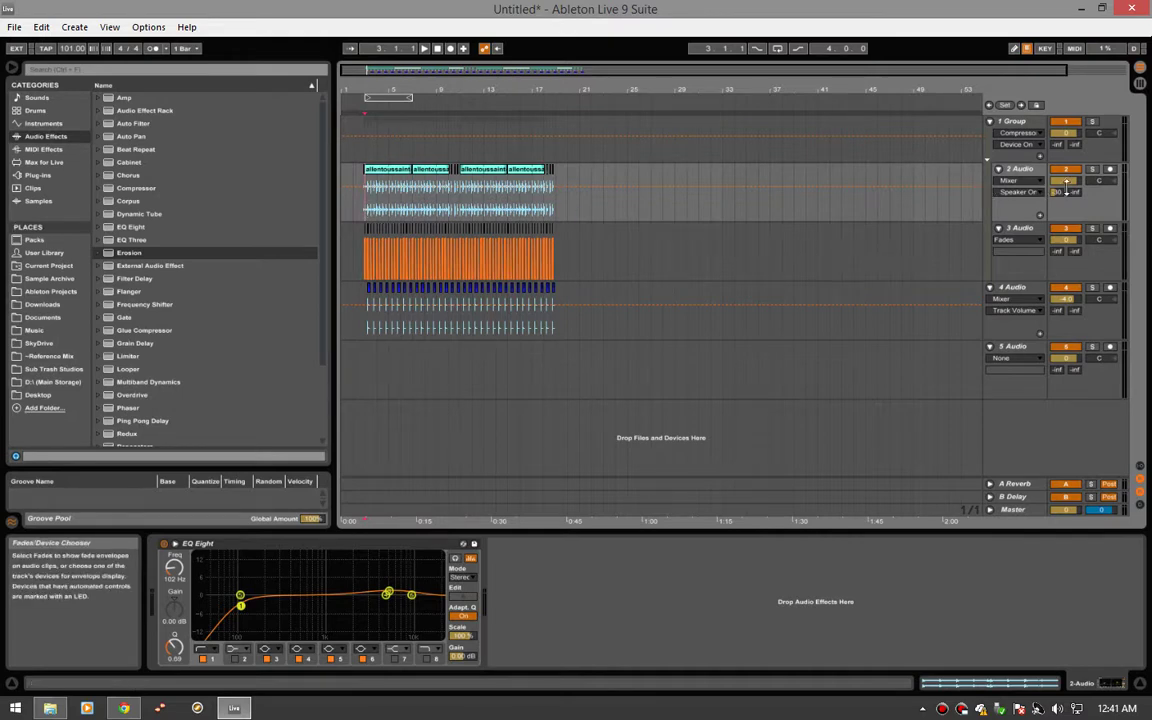
pyautogui.click(1092, 169)
pyautogui.press('space')
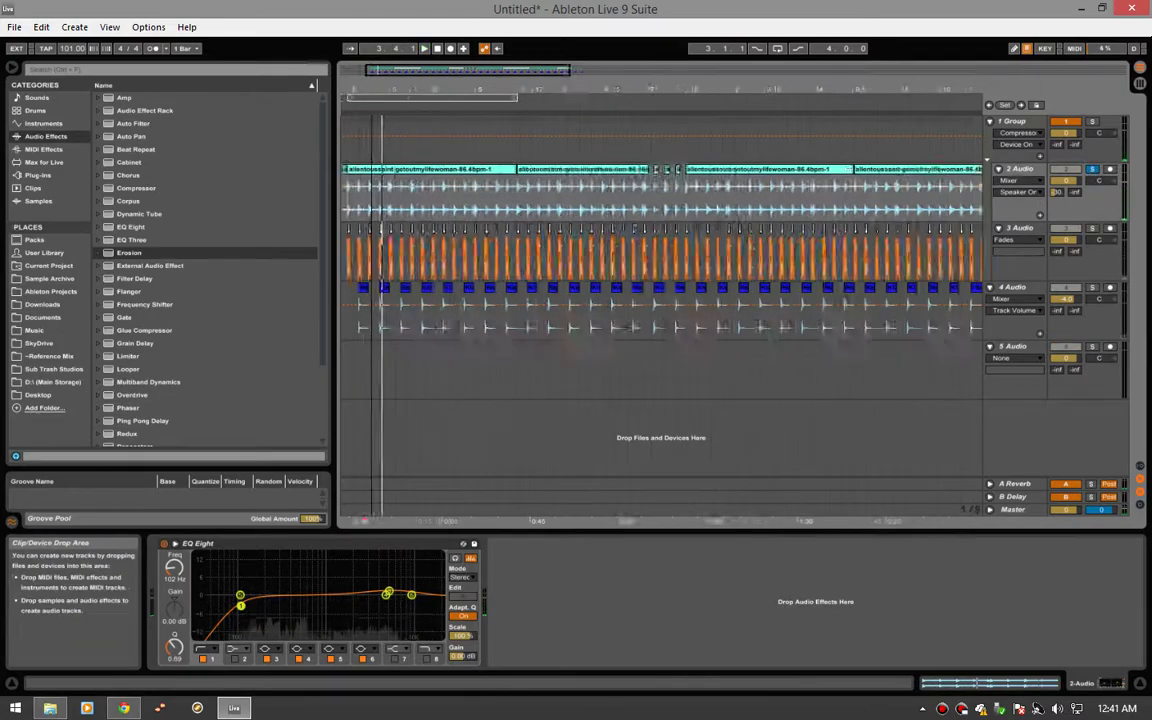
# Zoom the arrangement into bars 3–8 and replay the break from bar 3.
pyautogui.moveTo(380, 69); pyautogui.dragTo(380, 140)
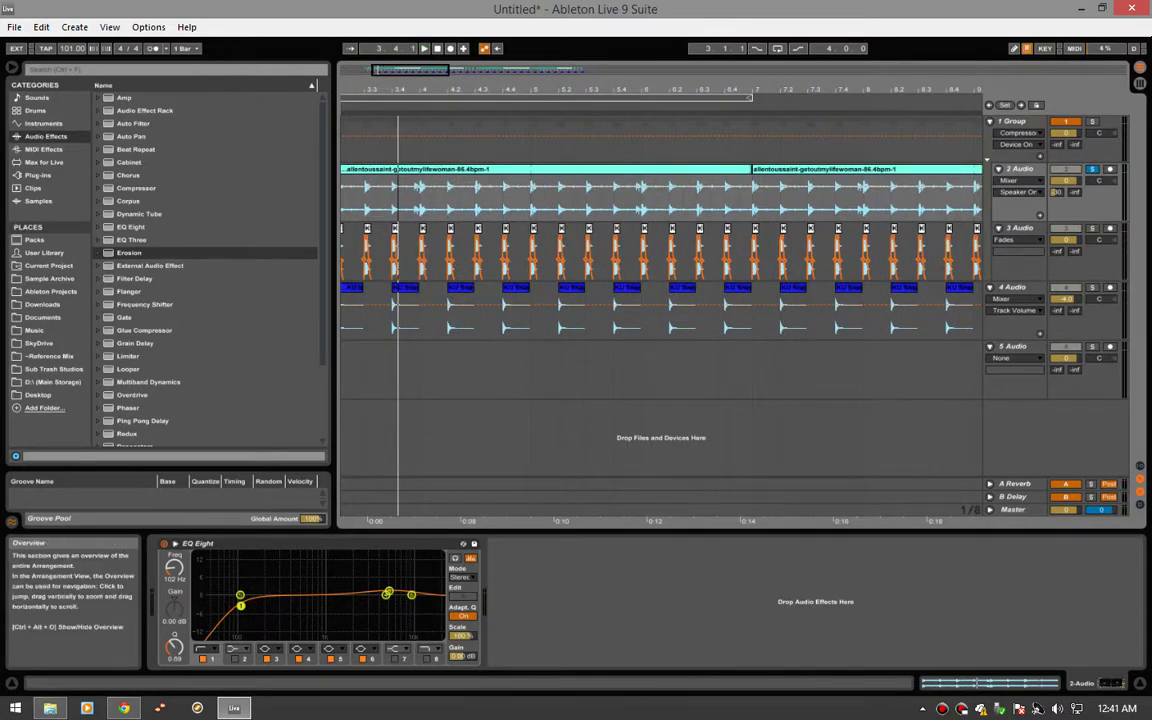
pyautogui.moveTo(378, 66); pyautogui.dragTo(366, 70)
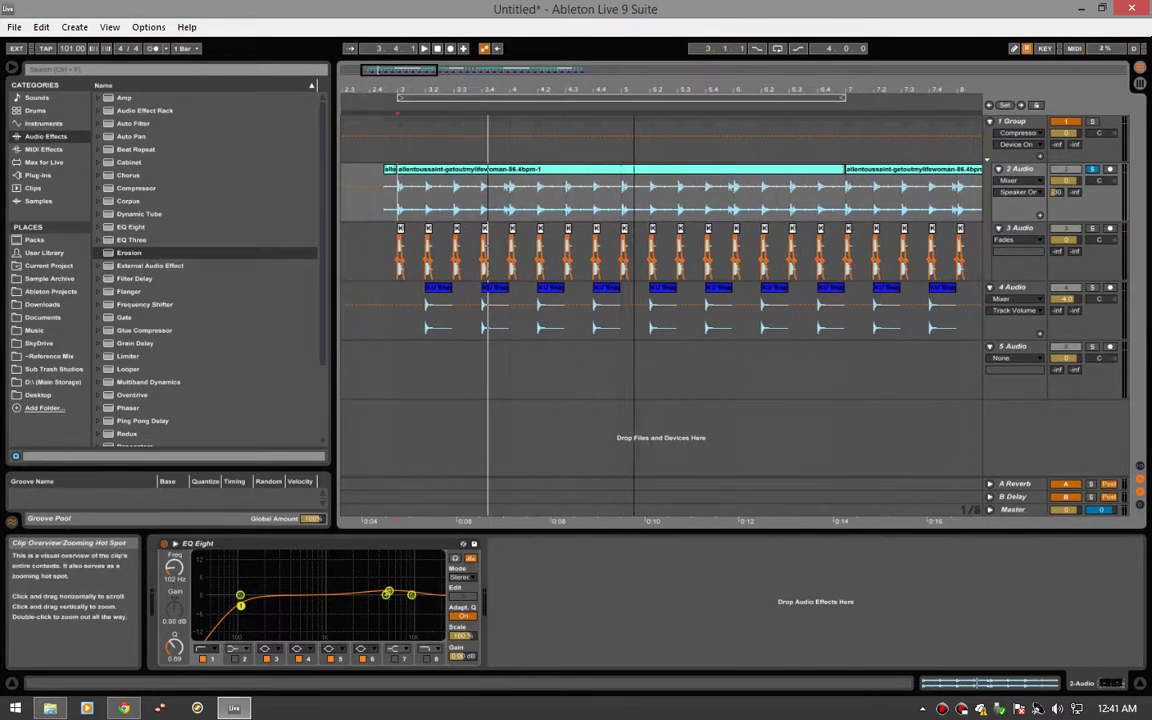
pyautogui.click(396, 206)
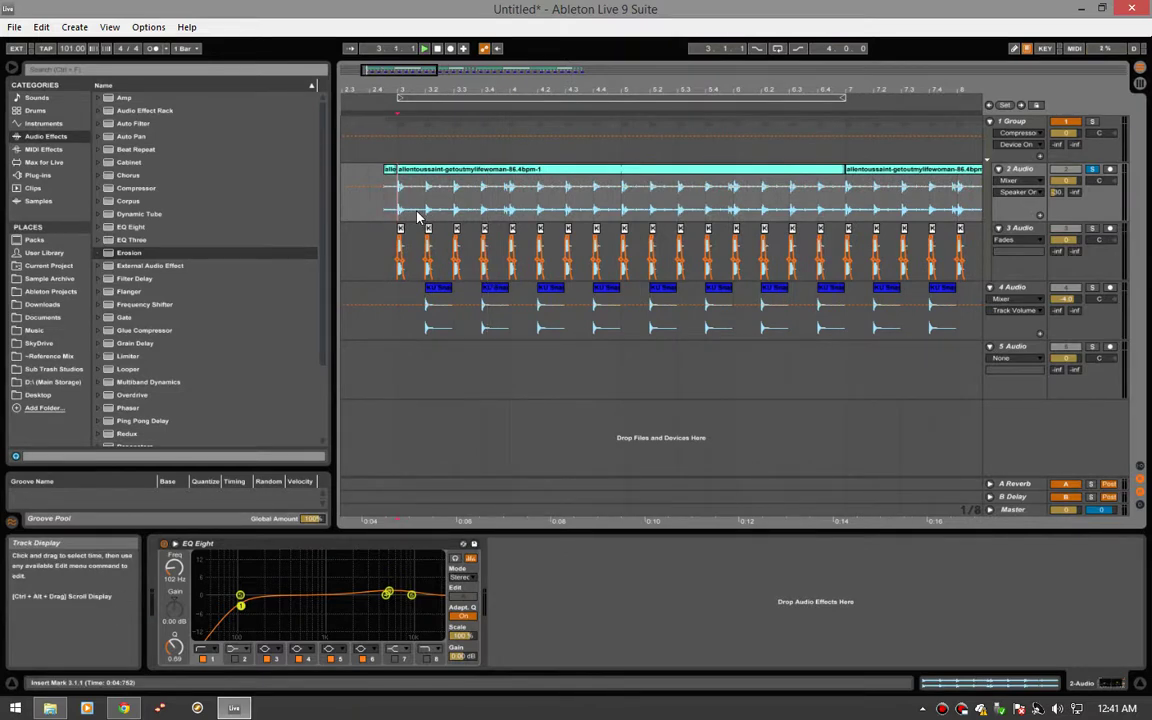
pyautogui.press('space')
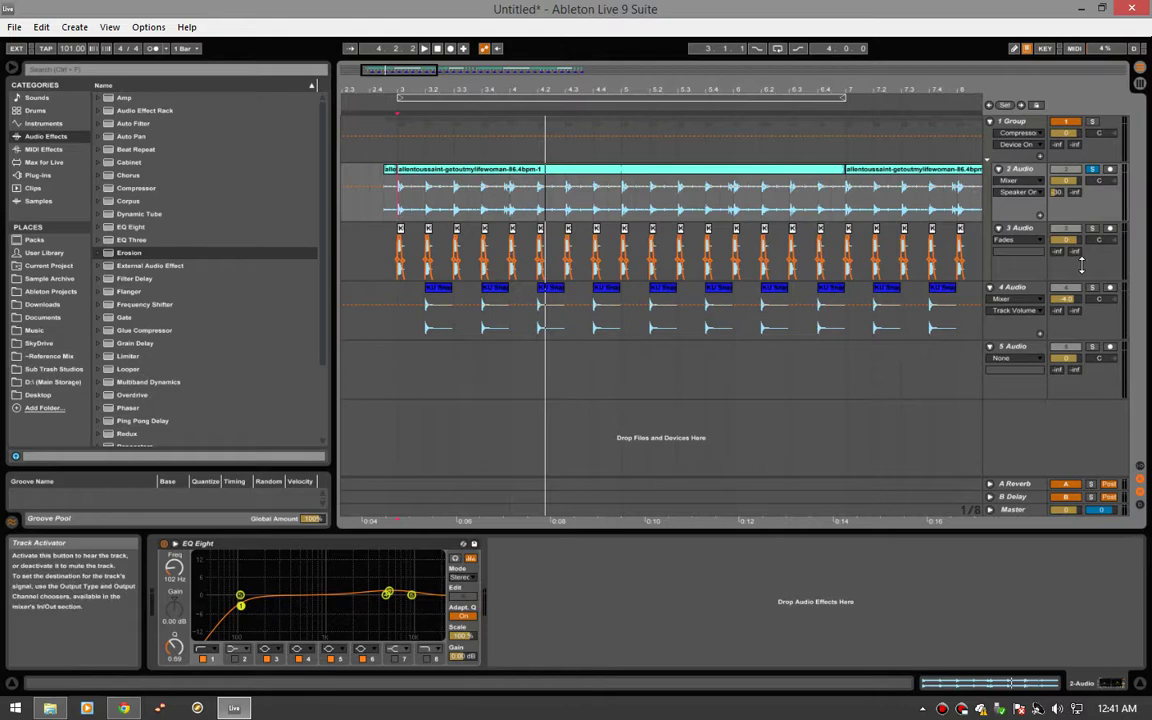
# Solo snare track 3, then snare track 4, auditioning each in playback.
pyautogui.click(1093, 229)
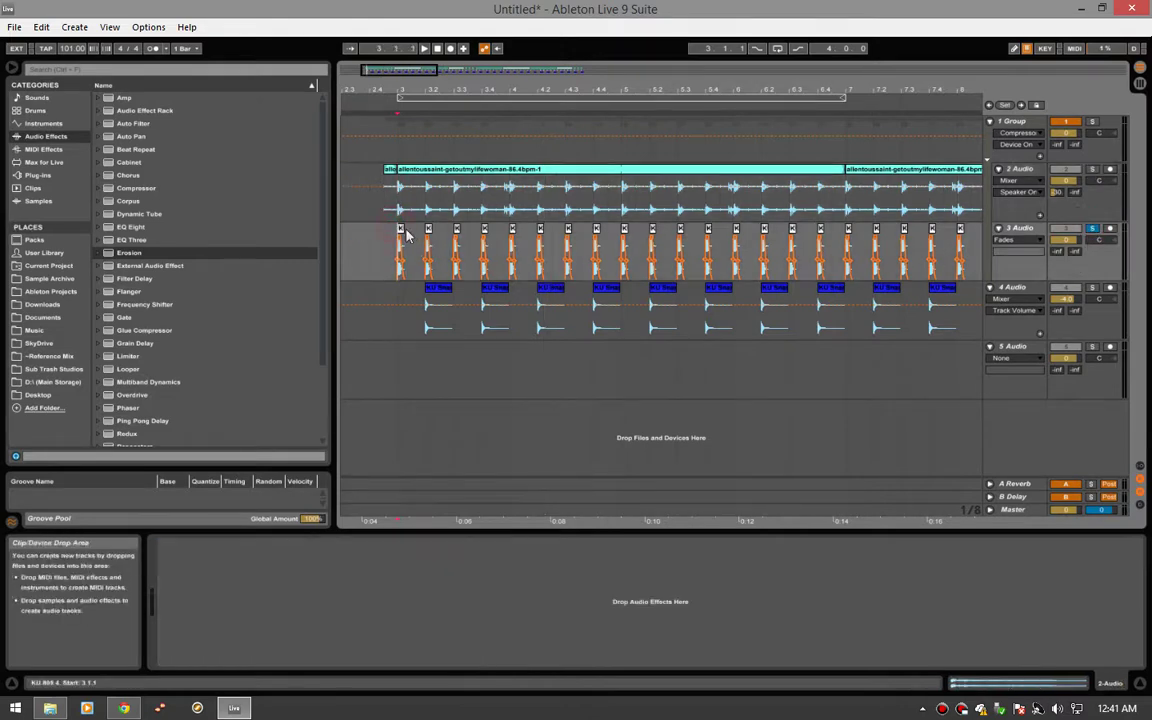
pyautogui.press('space')
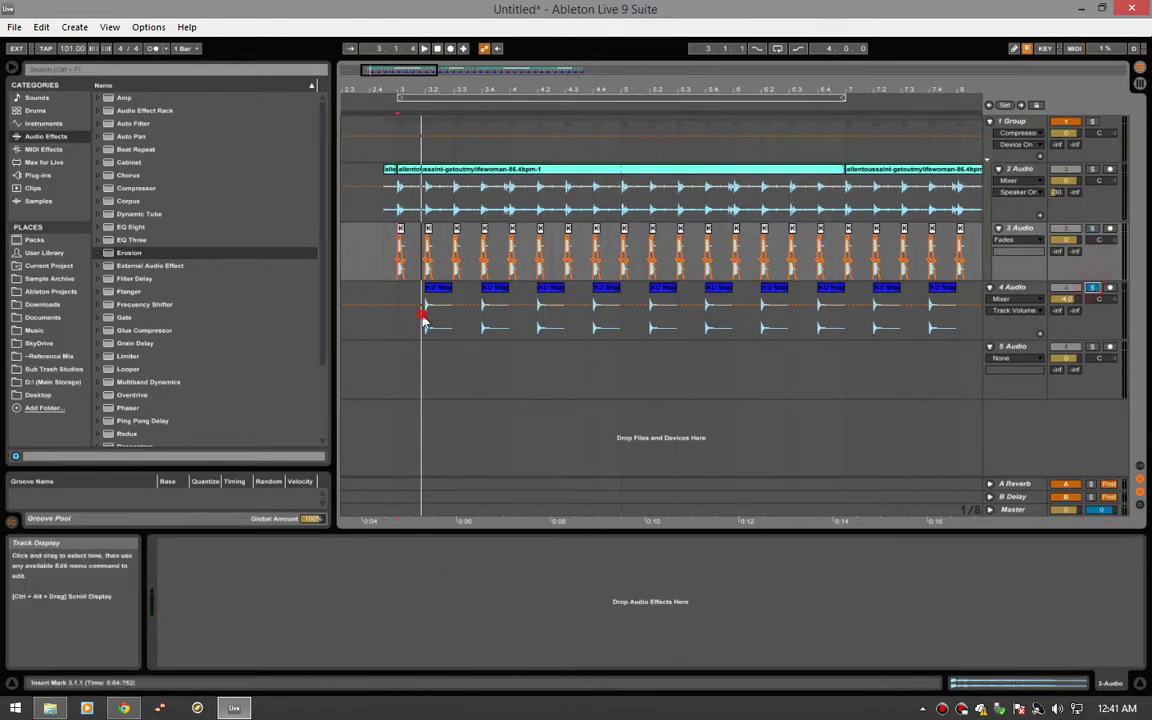
pyautogui.click(428, 322)
pyautogui.press('space')
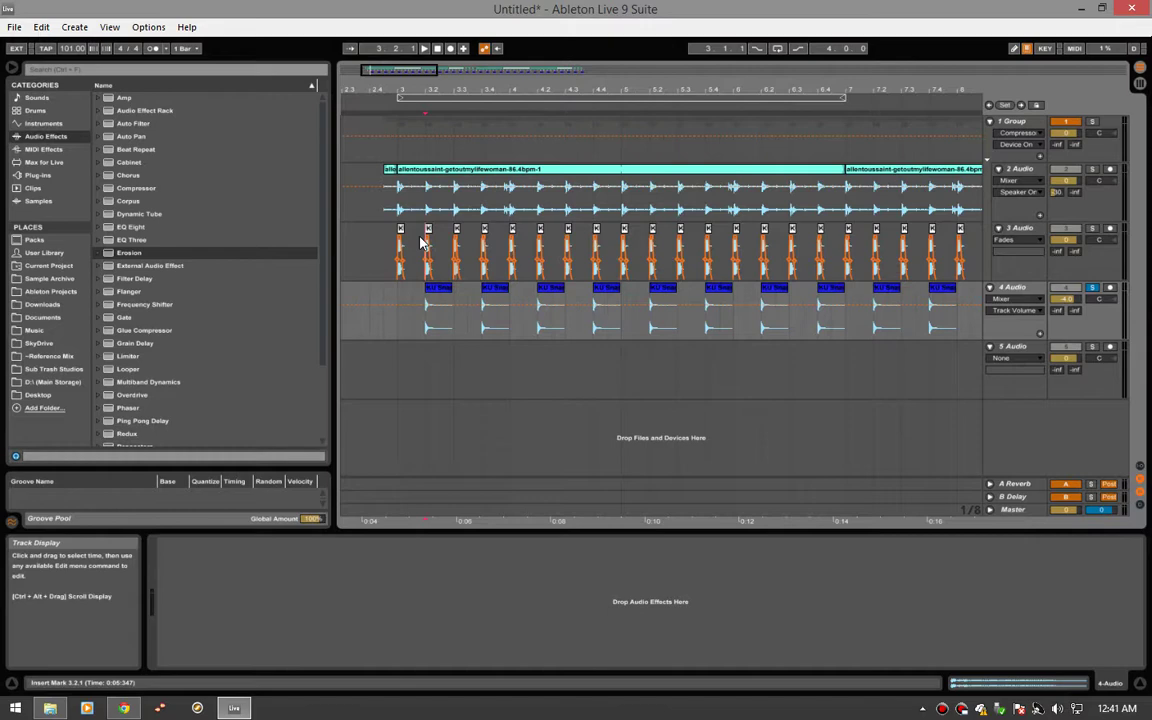
# Select tracks 3, 2 and 4 in turn to view their devices.
pyautogui.click(420, 242)
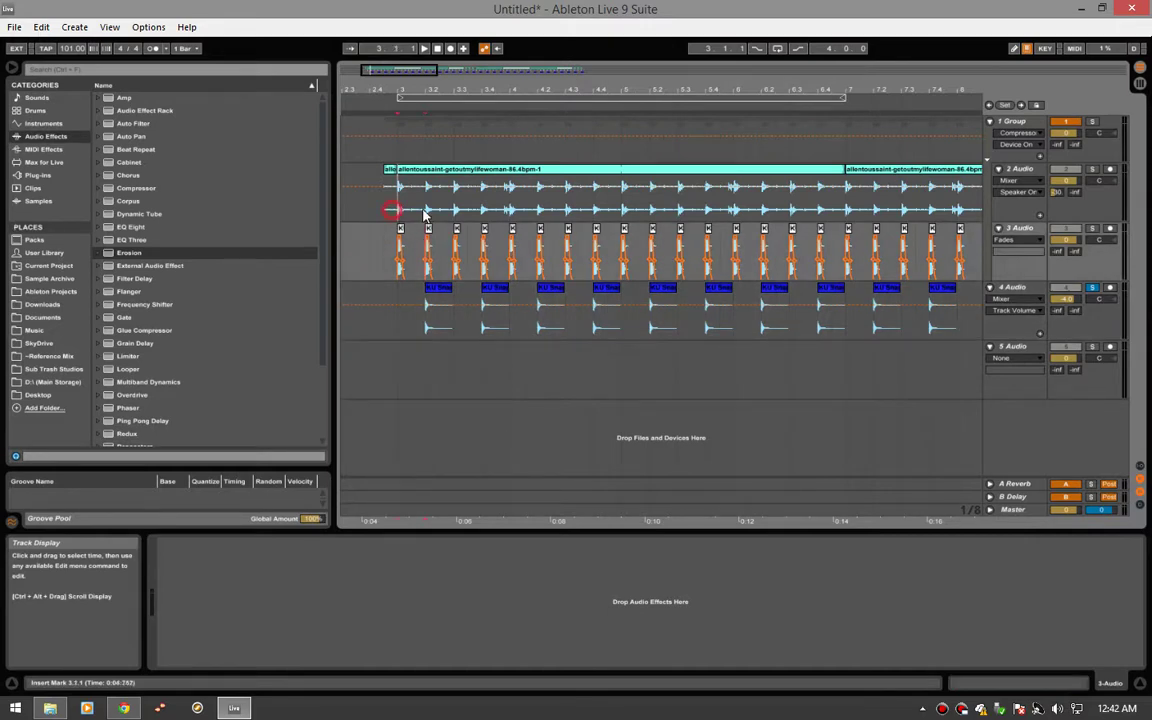
pyautogui.click(358, 200)
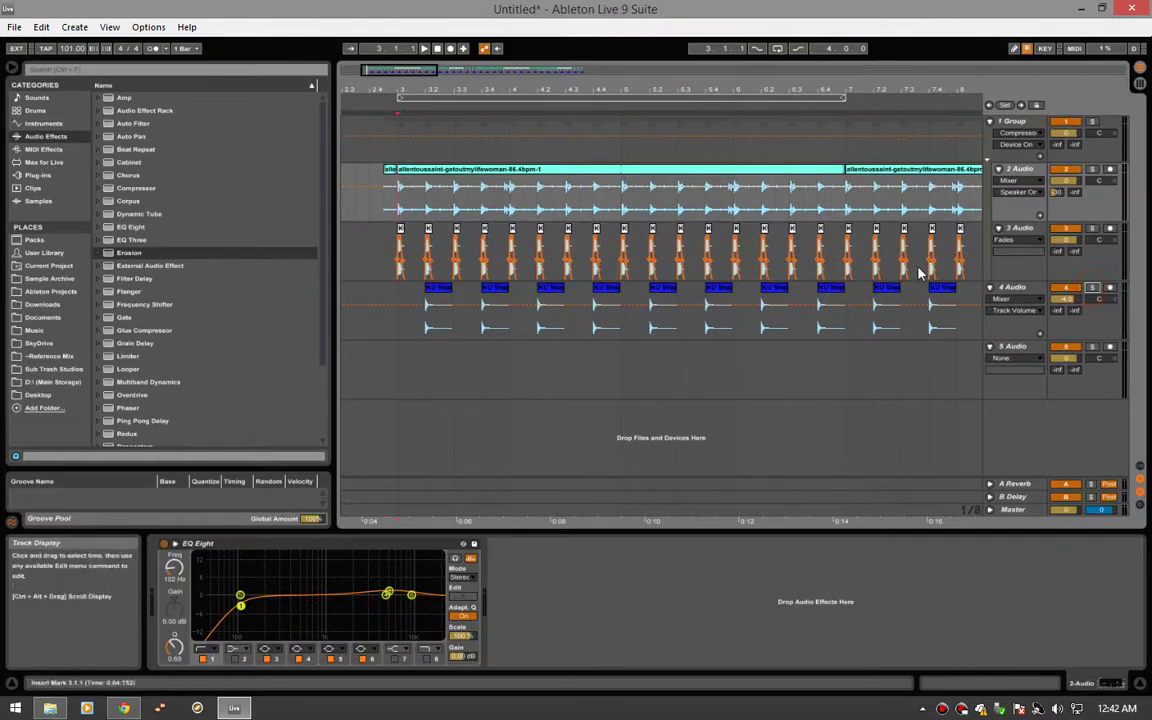
pyautogui.click(1025, 285)
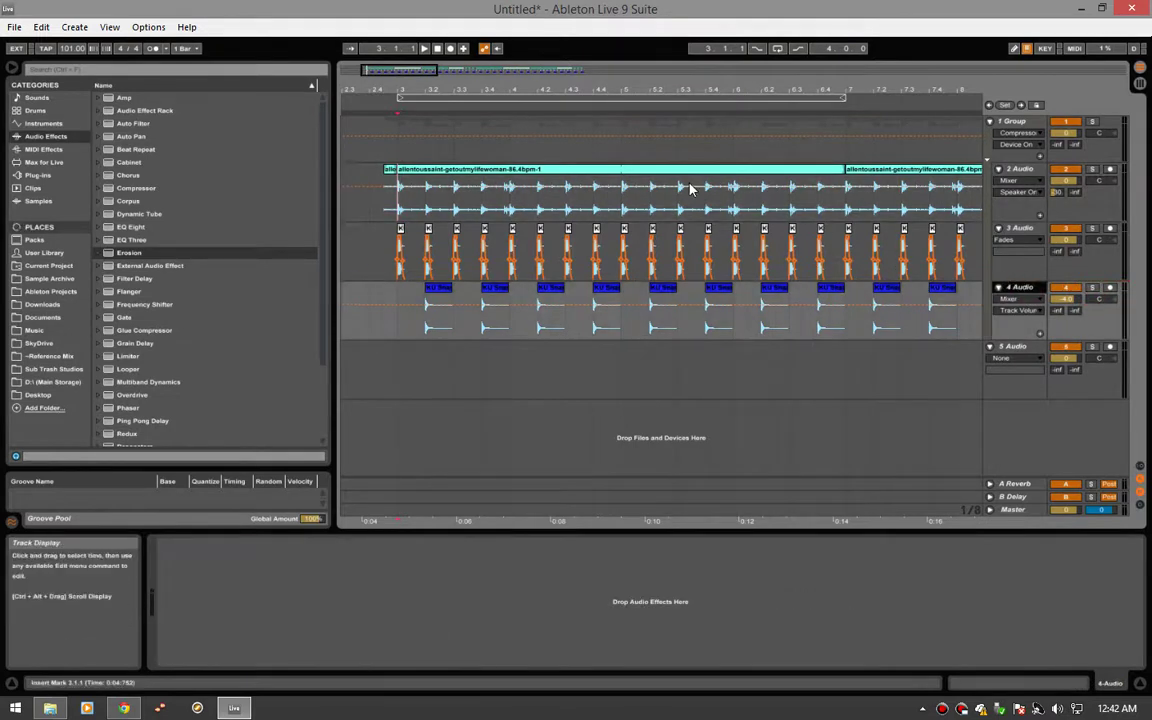
# Solo the track 2 drum break and play it through its EQ Eight, then stop.
pyautogui.click(393, 209)
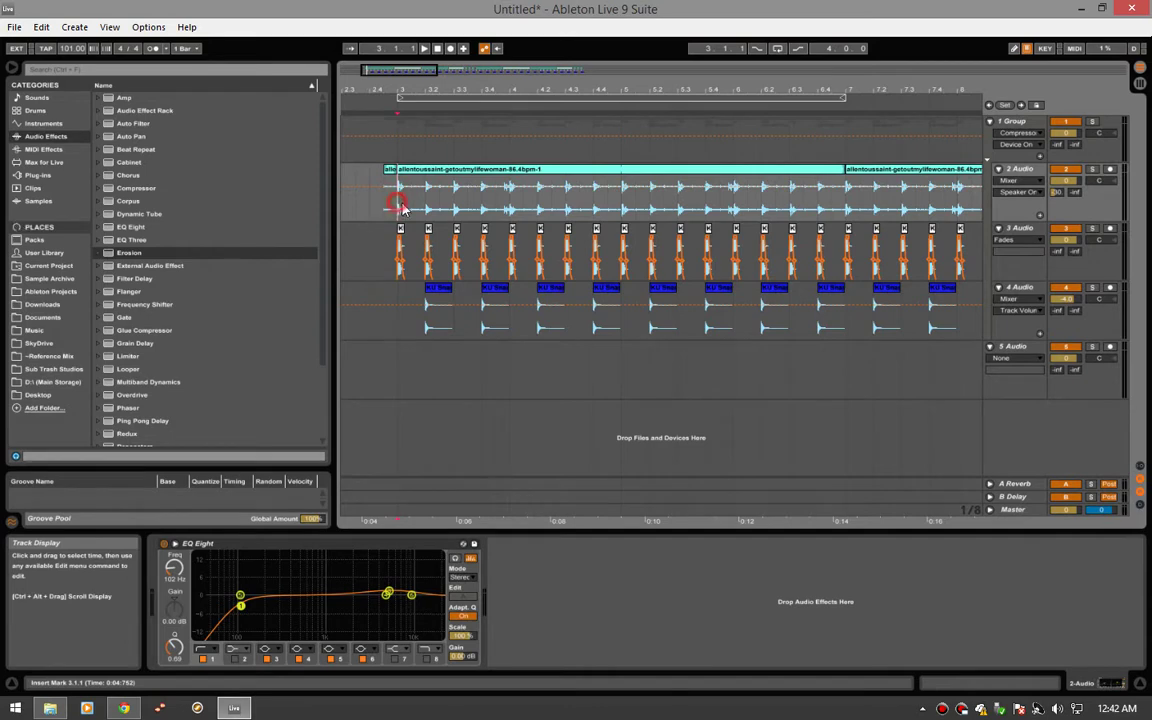
pyautogui.click(1093, 177)
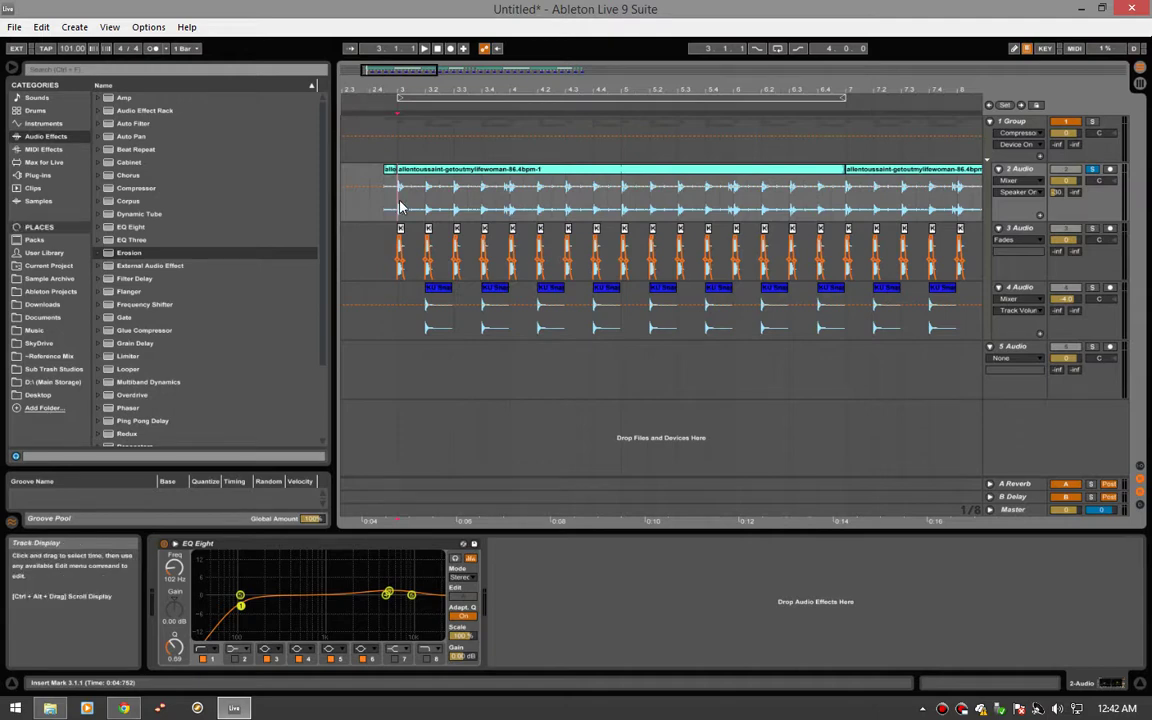
pyautogui.press('space')
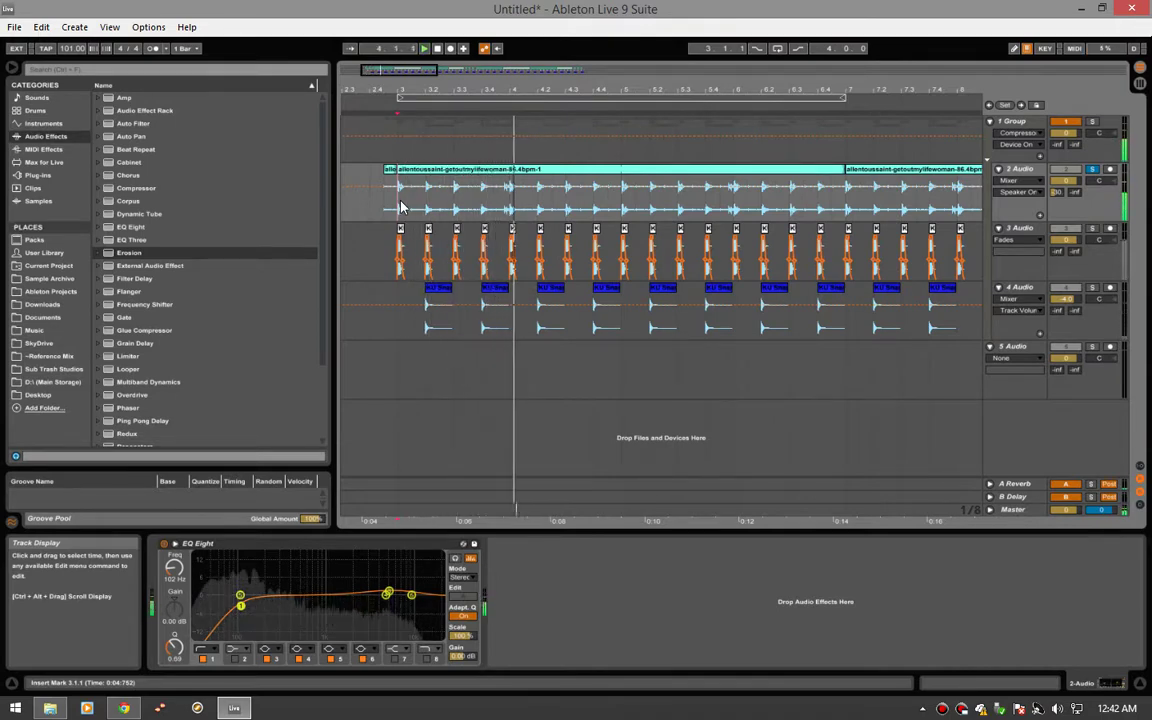
pyautogui.press('space')
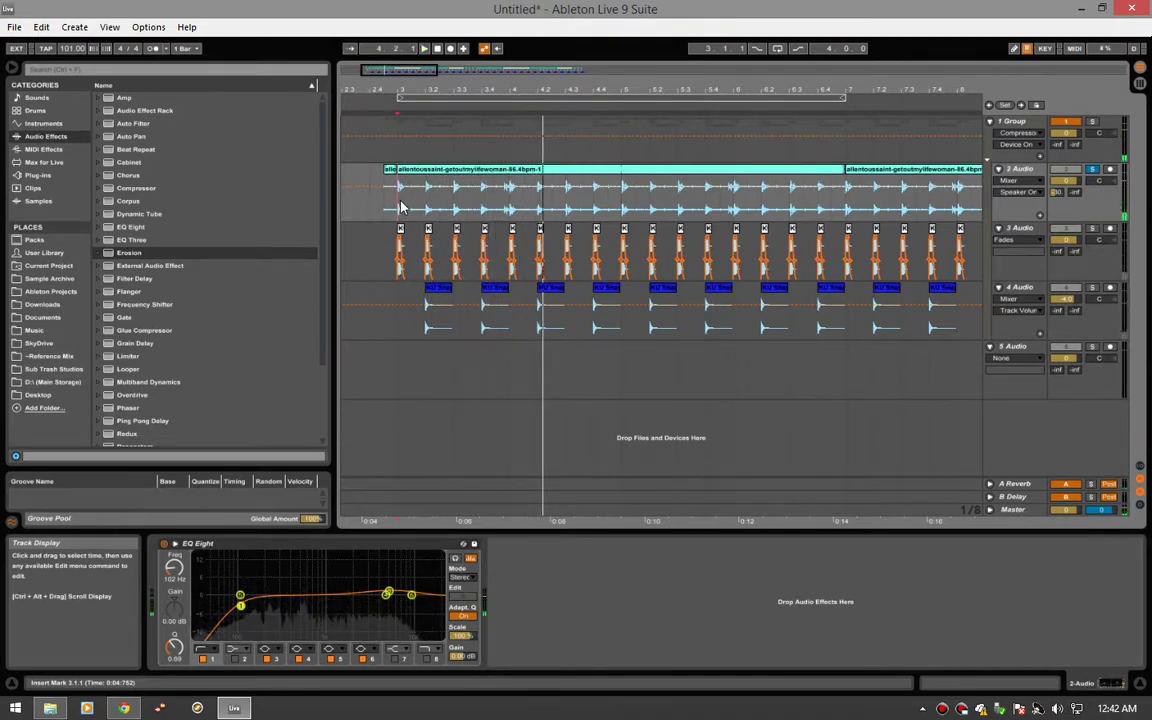
# Add Multiband Dynamics from Audio Effects after EQ Eight on the drum break track.
pyautogui.click(128, 253)
pyautogui.scroll(-1, 190, 295)
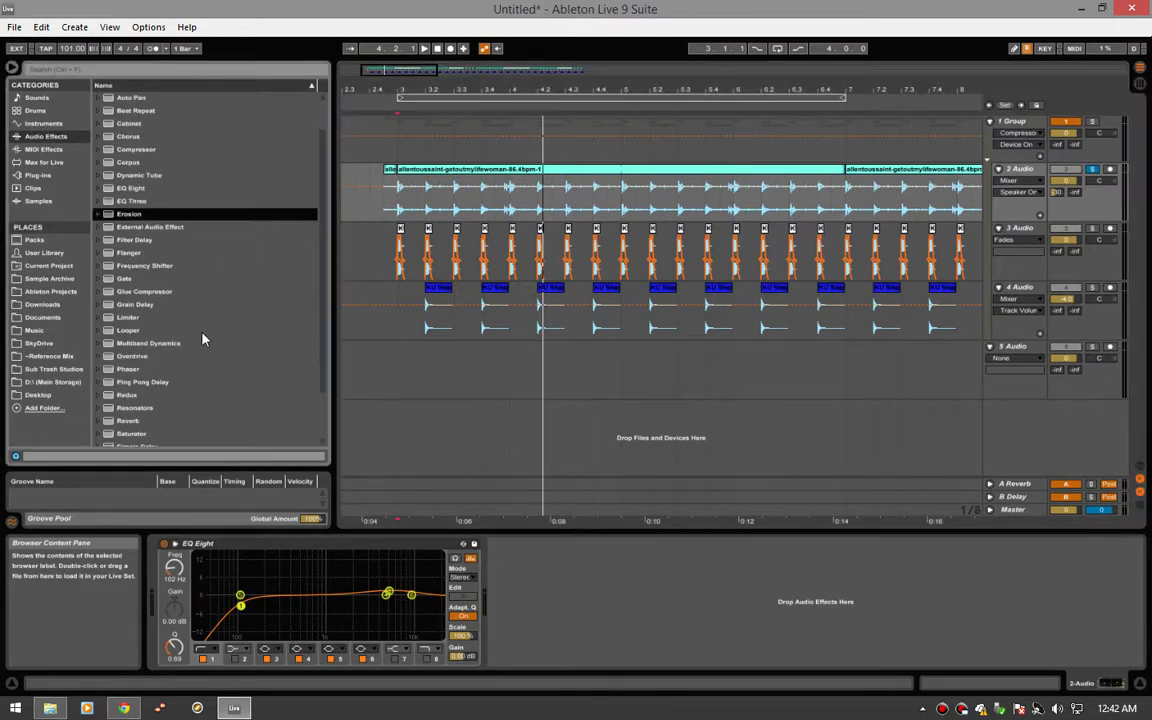
pyautogui.doubleClick(147, 345)
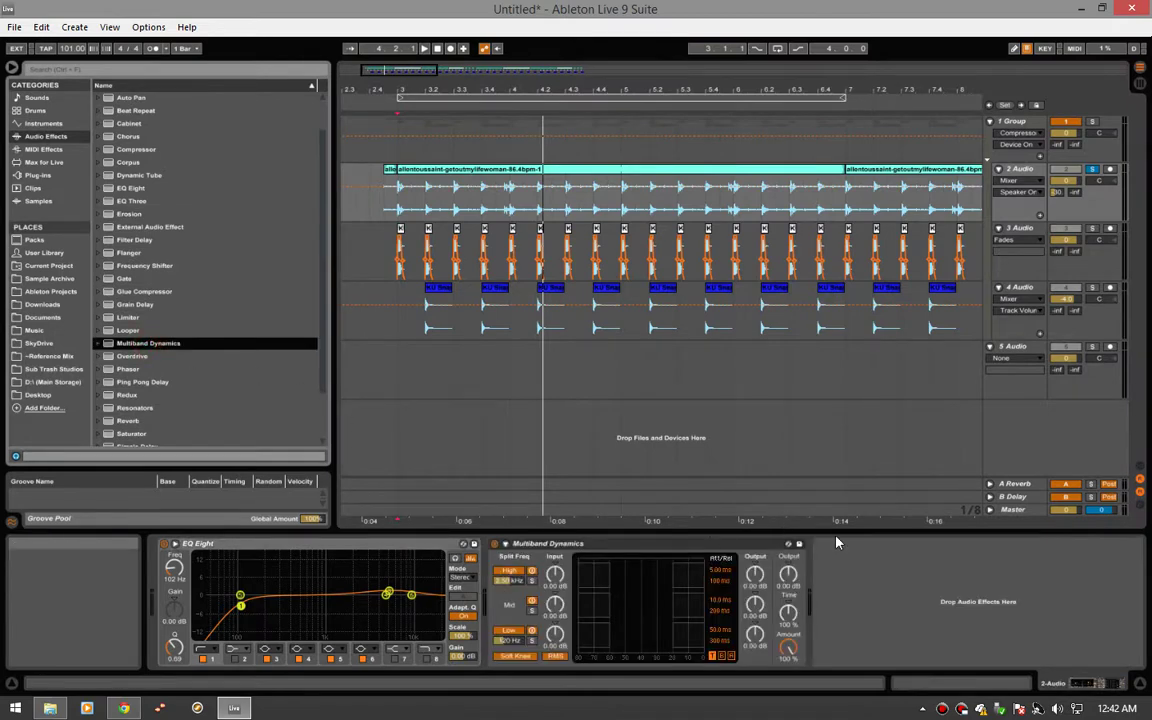
pyautogui.click(834, 711)
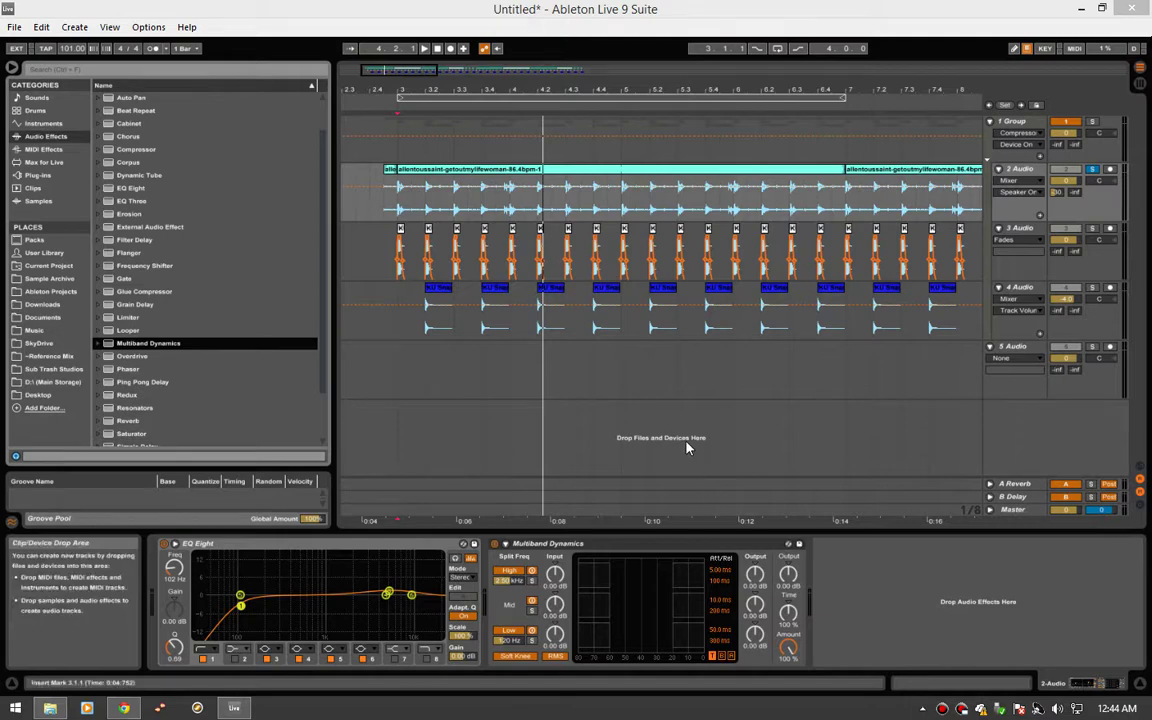
# Play the drum break from bar 3 through EQ Eight and Multiband Dynamics, then replay it.
pyautogui.click(383, 263)
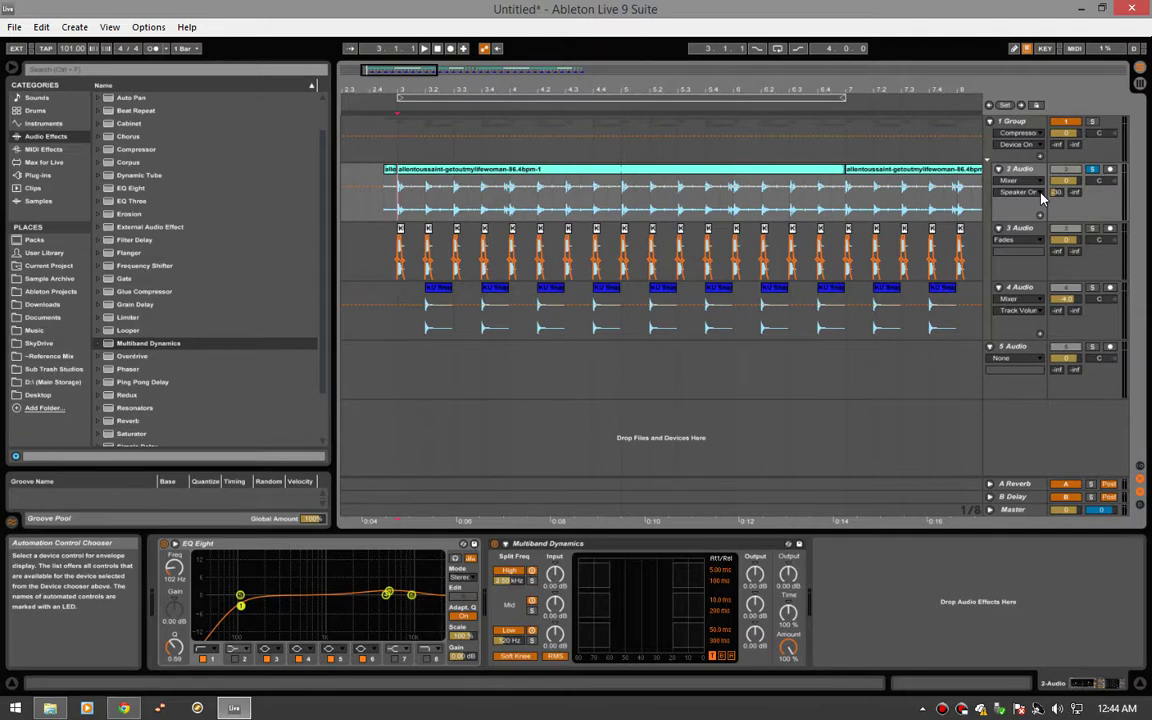
pyautogui.press('space')
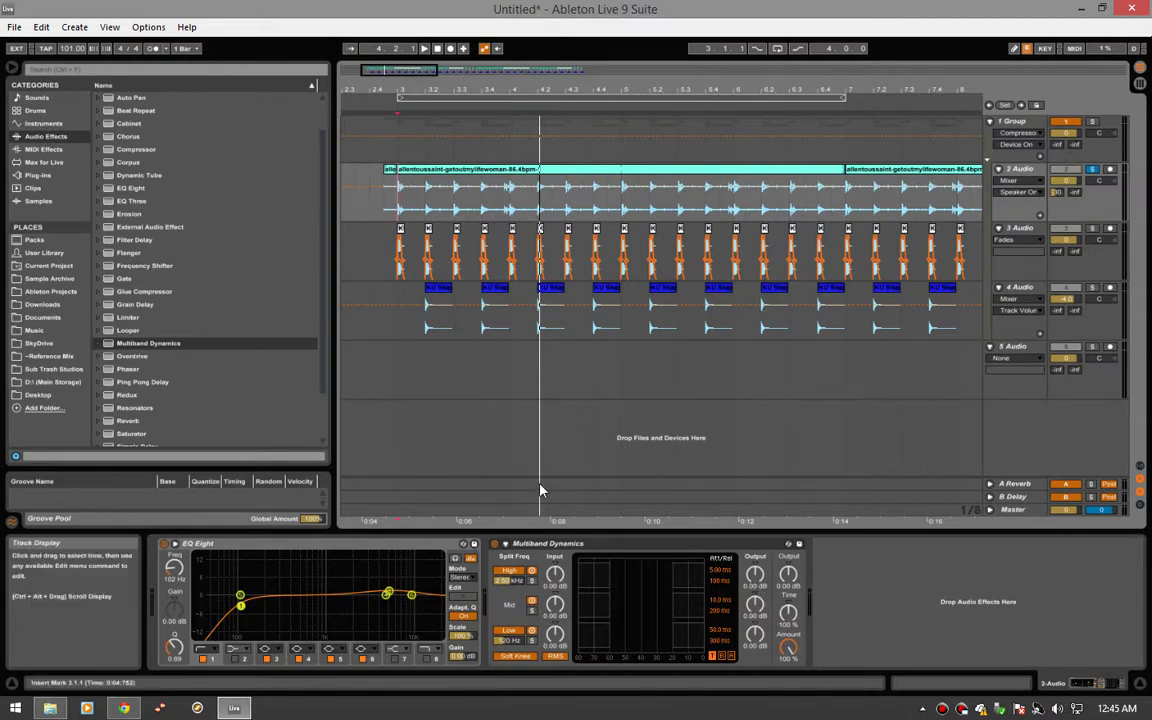
pyautogui.press('space')
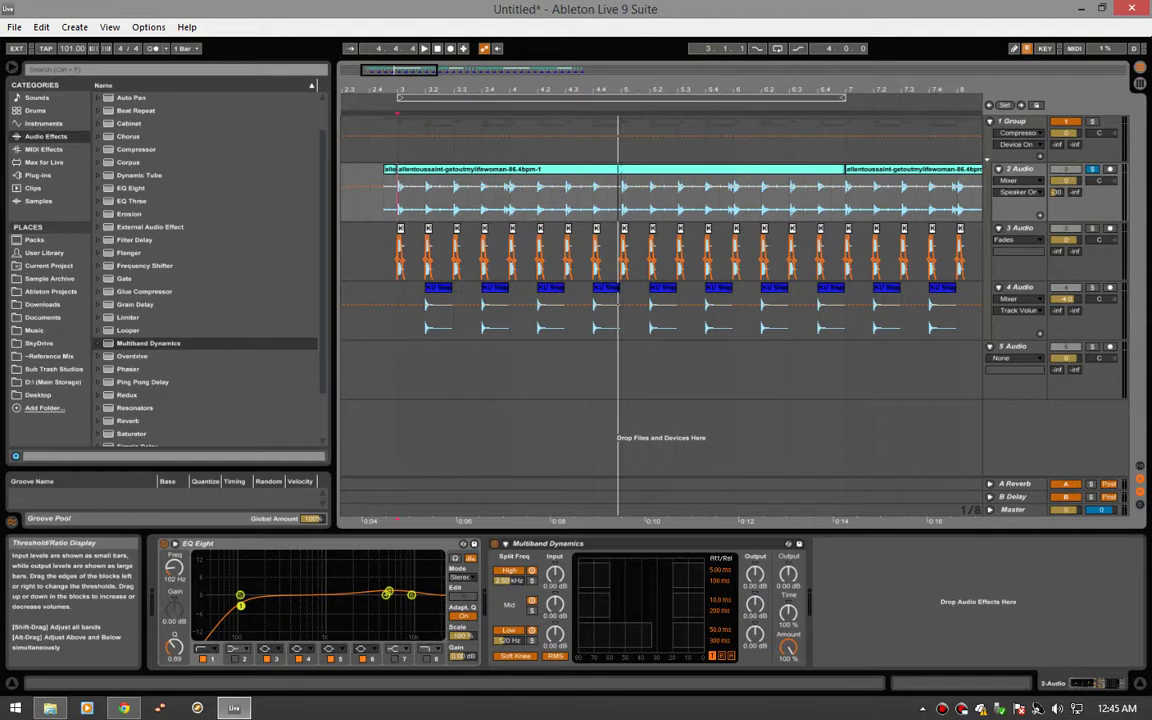
# Replay the drum break from bar 3 several times through Multiband Dynamics, then stop.
pyautogui.press('space')
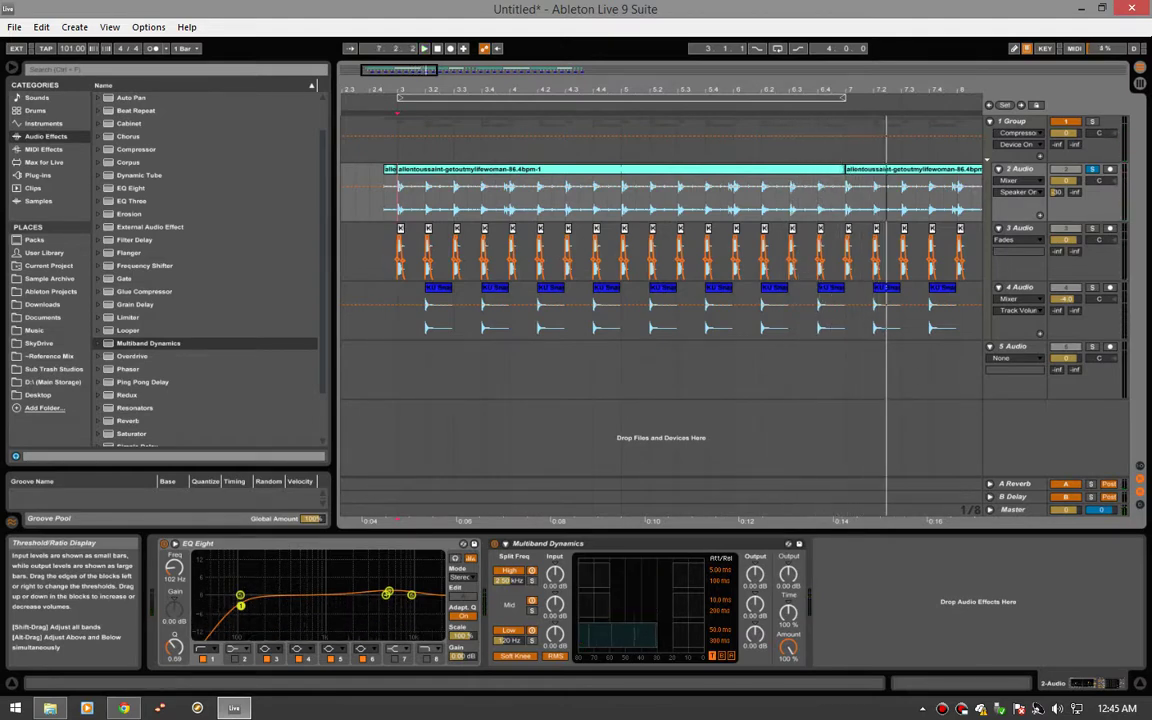
pyautogui.press('space')
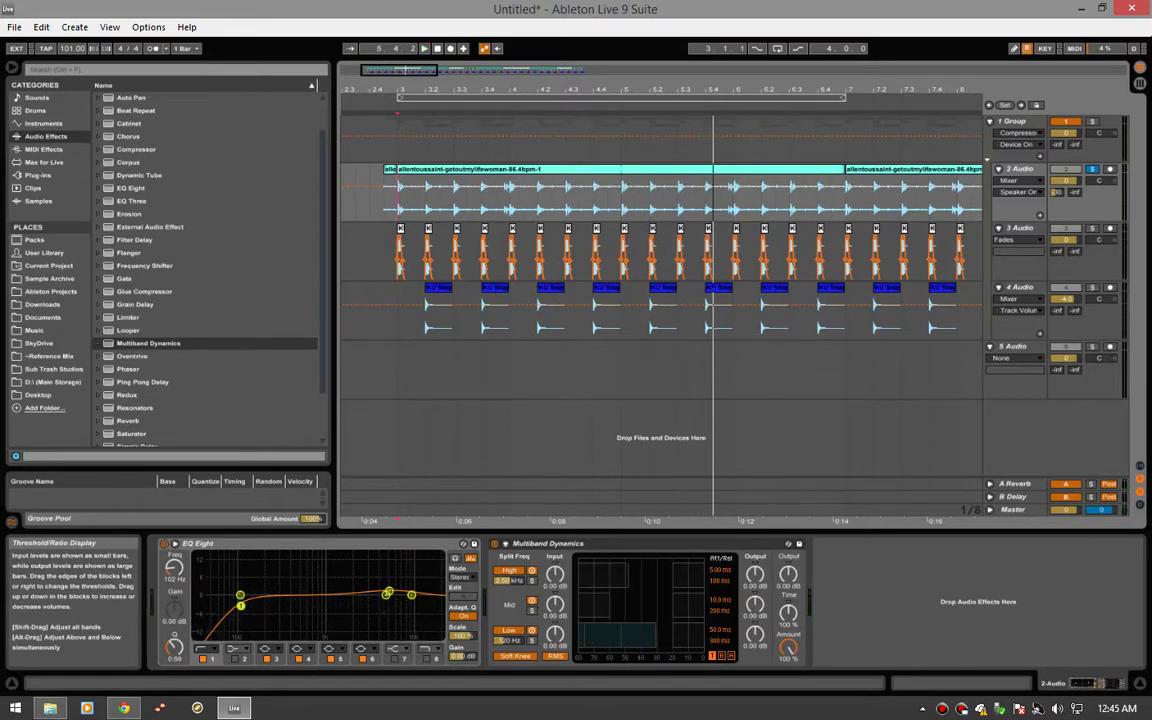
pyautogui.press('space')
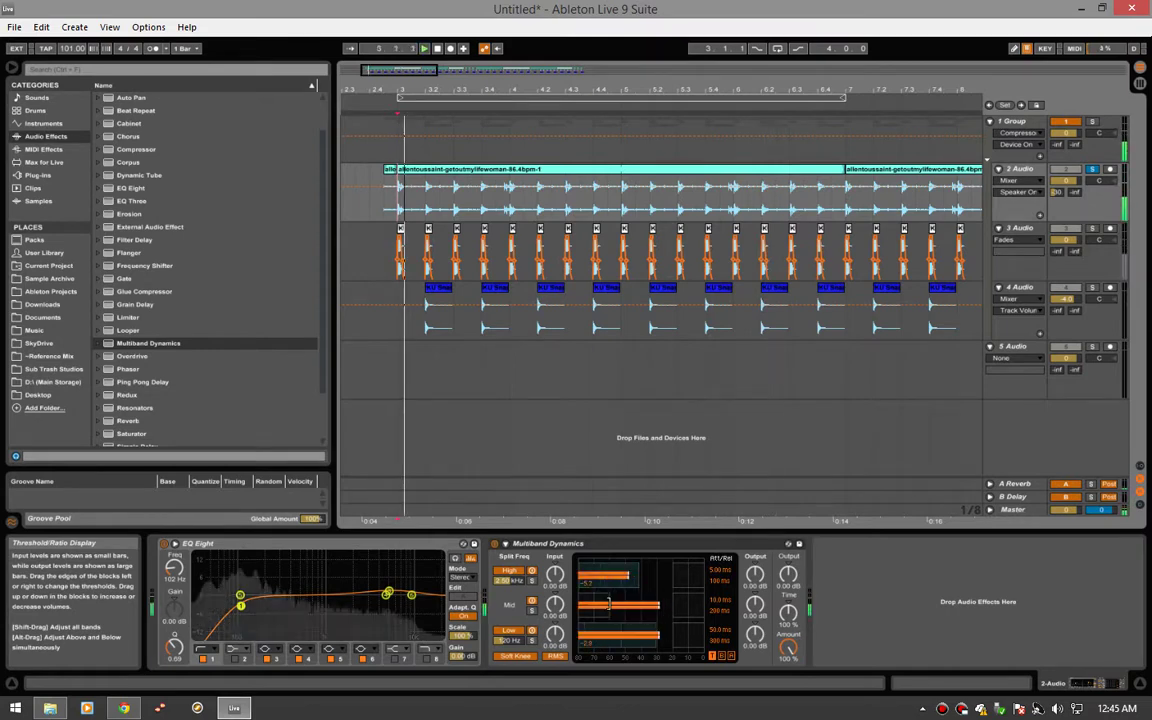
pyautogui.press('space')
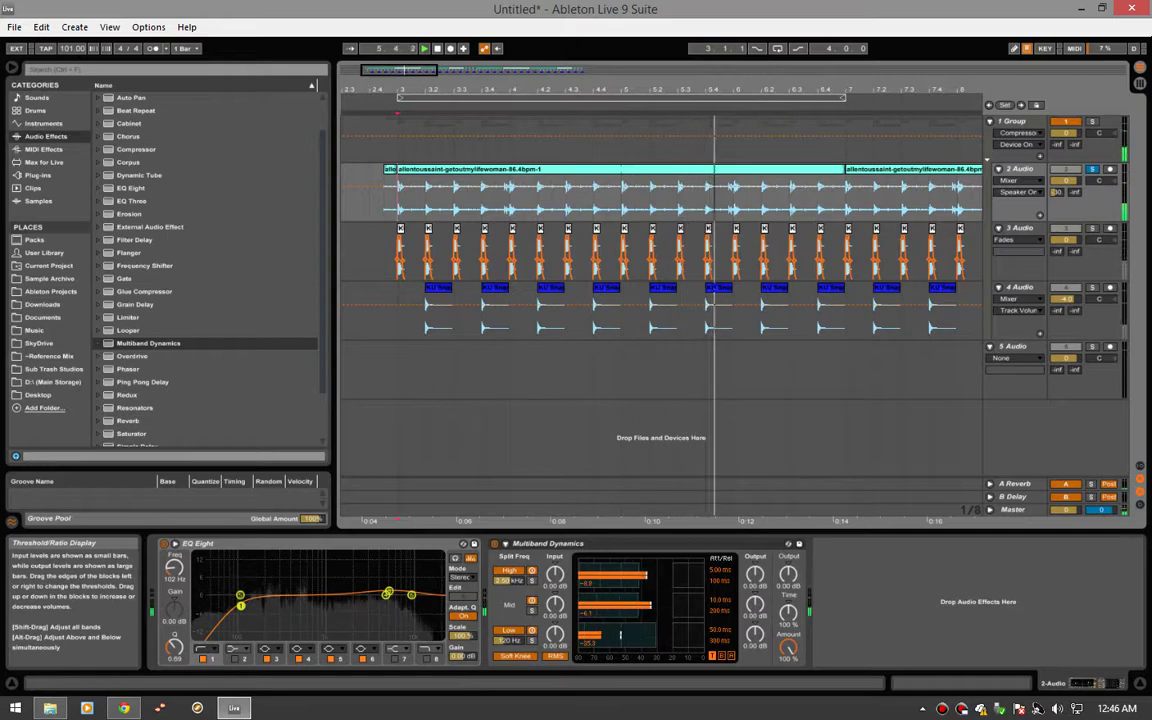
pyautogui.press('space')
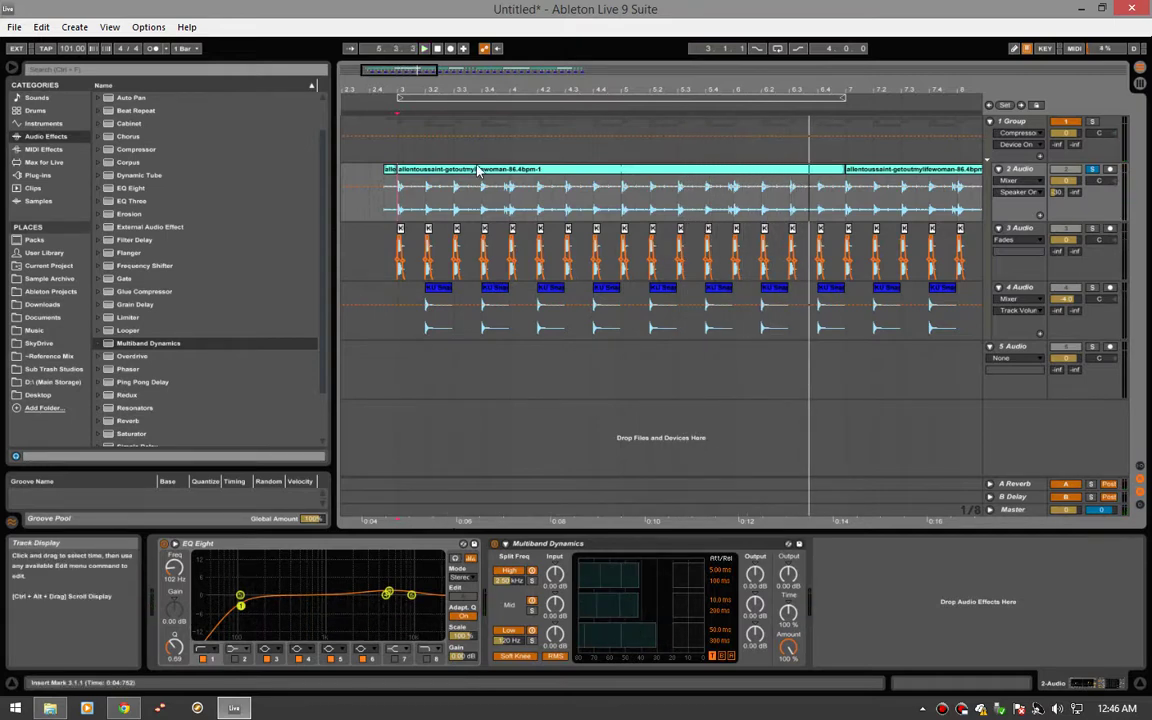
# From bar 3, play the break with Multiband Dynamics bypassed and re-enabled, toggling the track off and on.
pyautogui.click(398, 208)
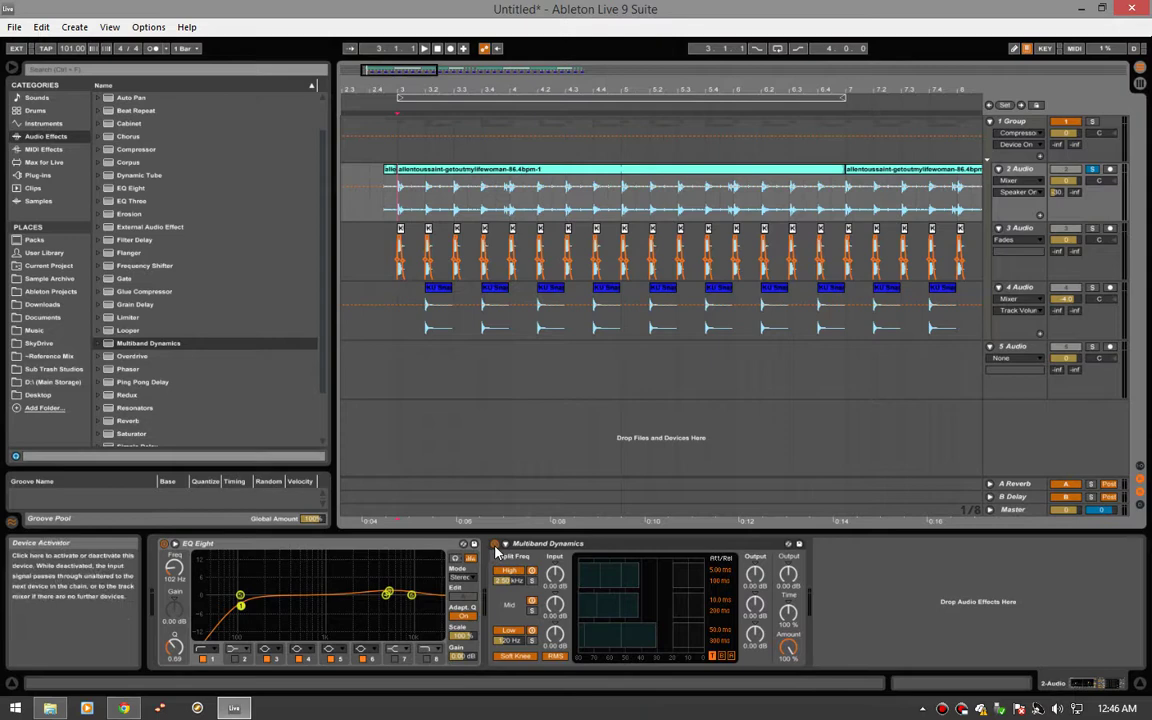
pyautogui.click(495, 545)
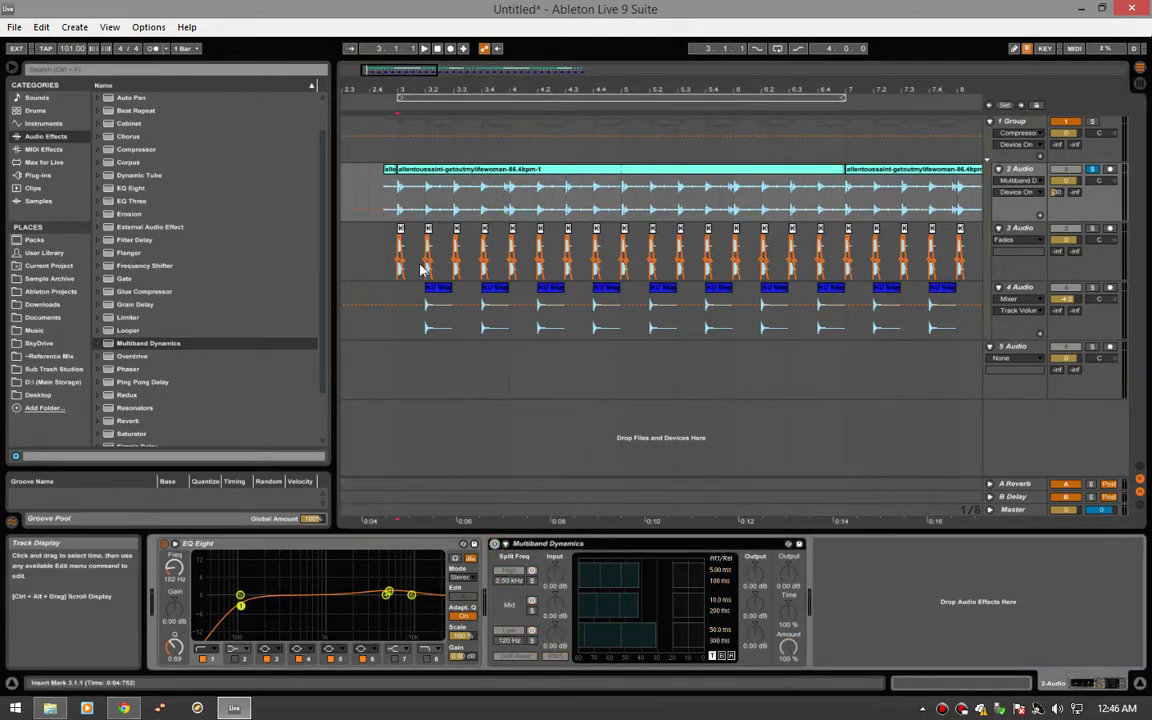
pyautogui.press('space')
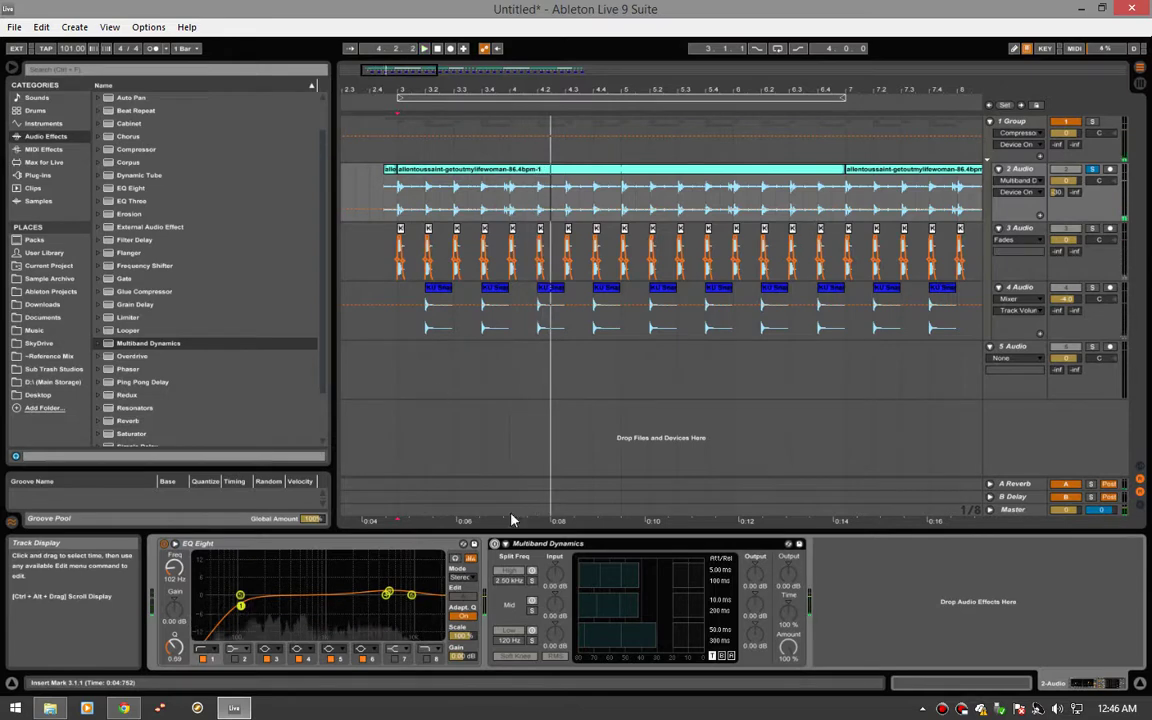
pyautogui.click(495, 545)
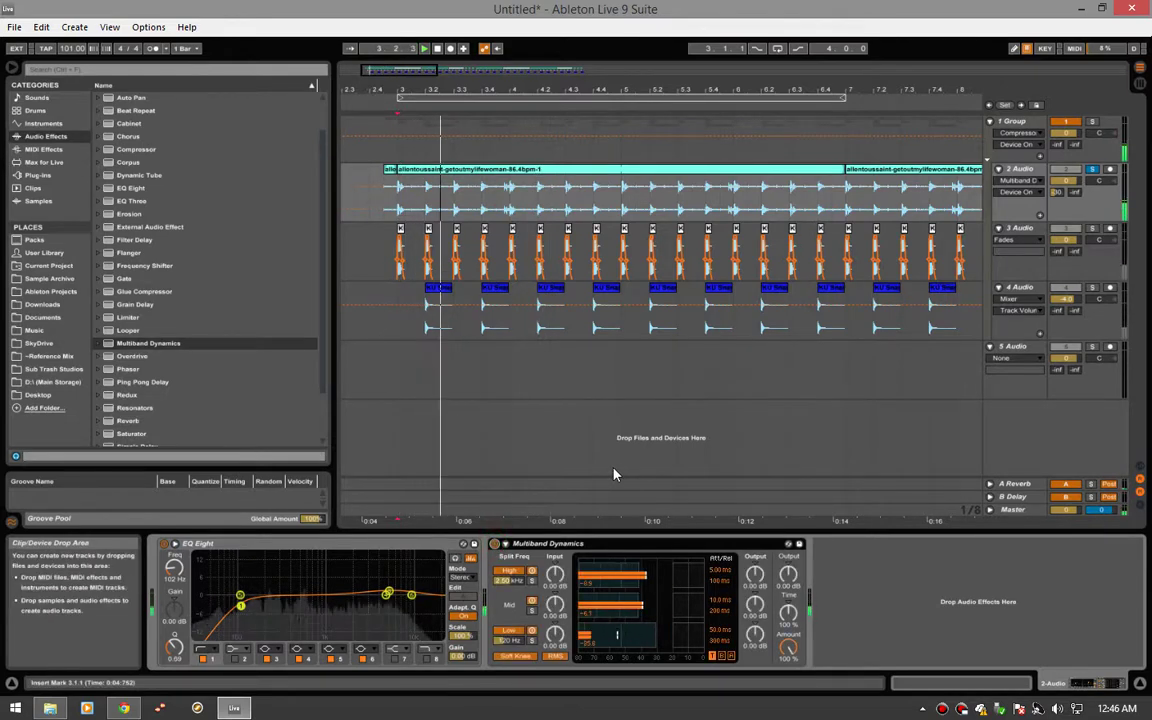
pyautogui.click(1090, 171)
pyautogui.click(1093, 176)
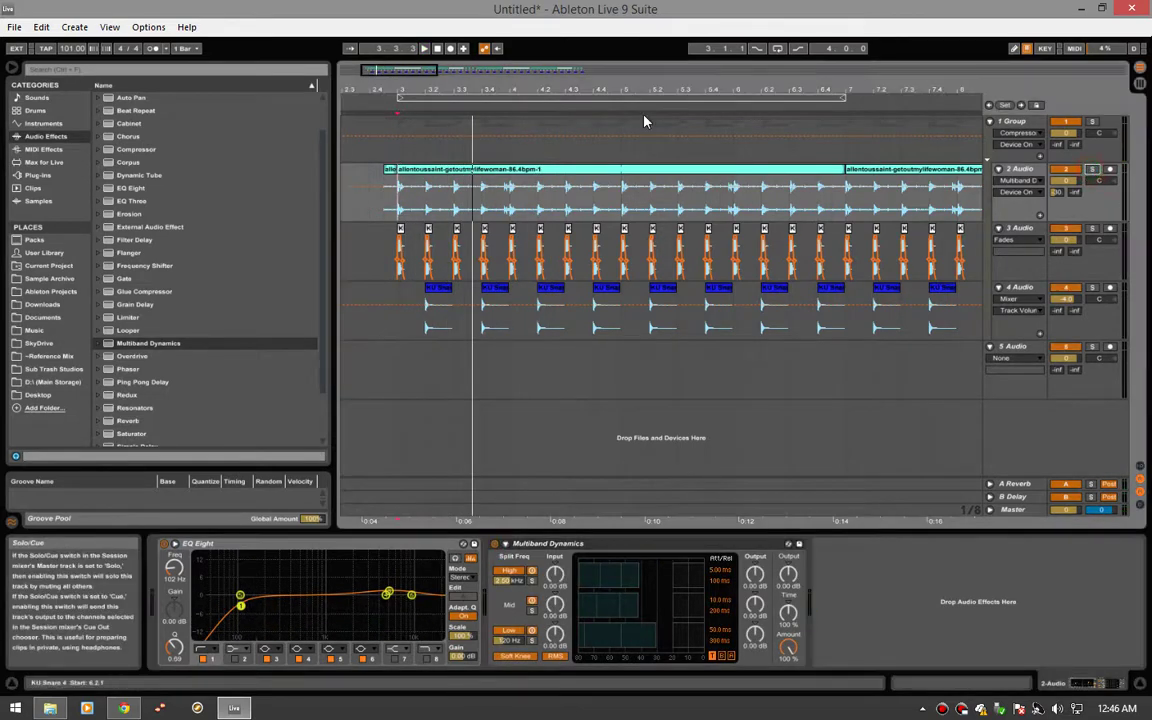
# Check the Group track's Compressor, then A/B Multiband Dynamics on the drum break again during playback.
pyautogui.click(398, 149)
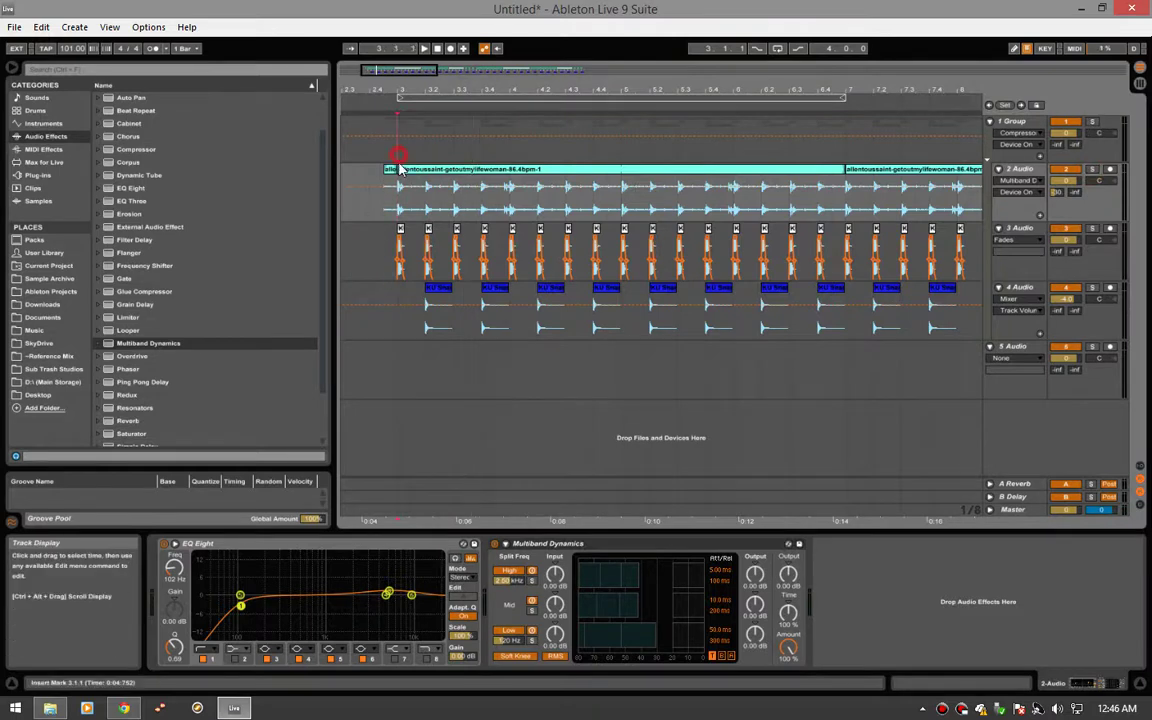
pyautogui.press('space')
pyautogui.click(400, 207)
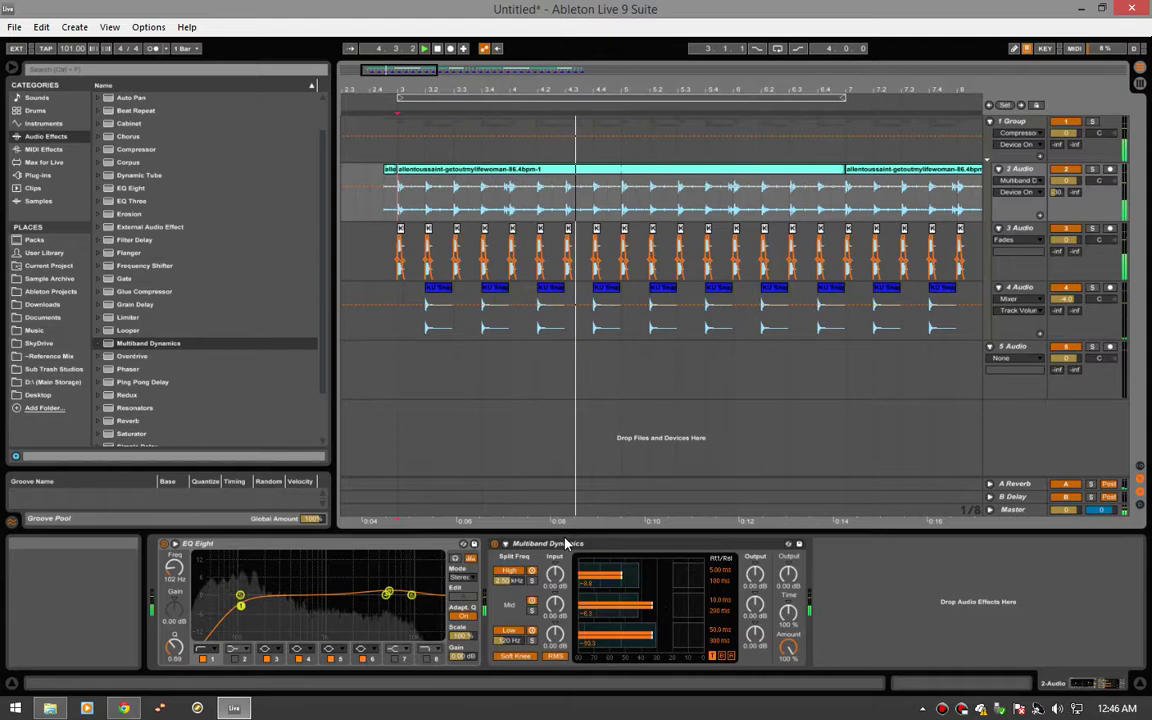
pyautogui.click(494, 544)
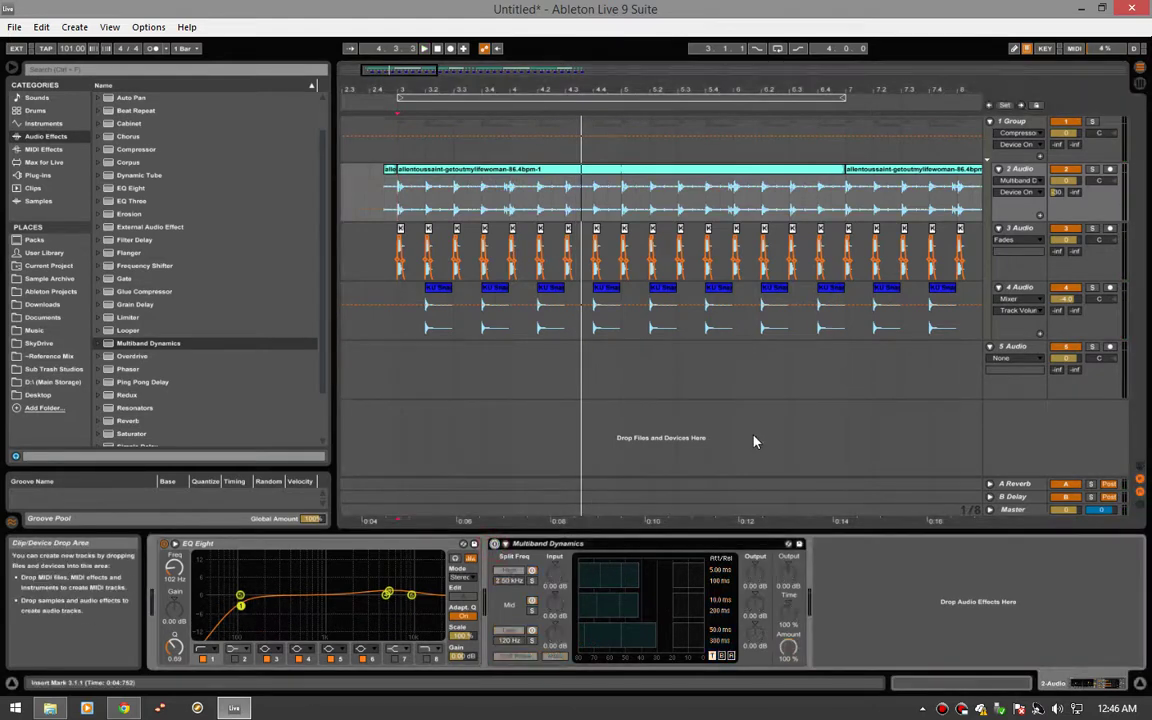
pyautogui.press('space')
pyautogui.press('space')
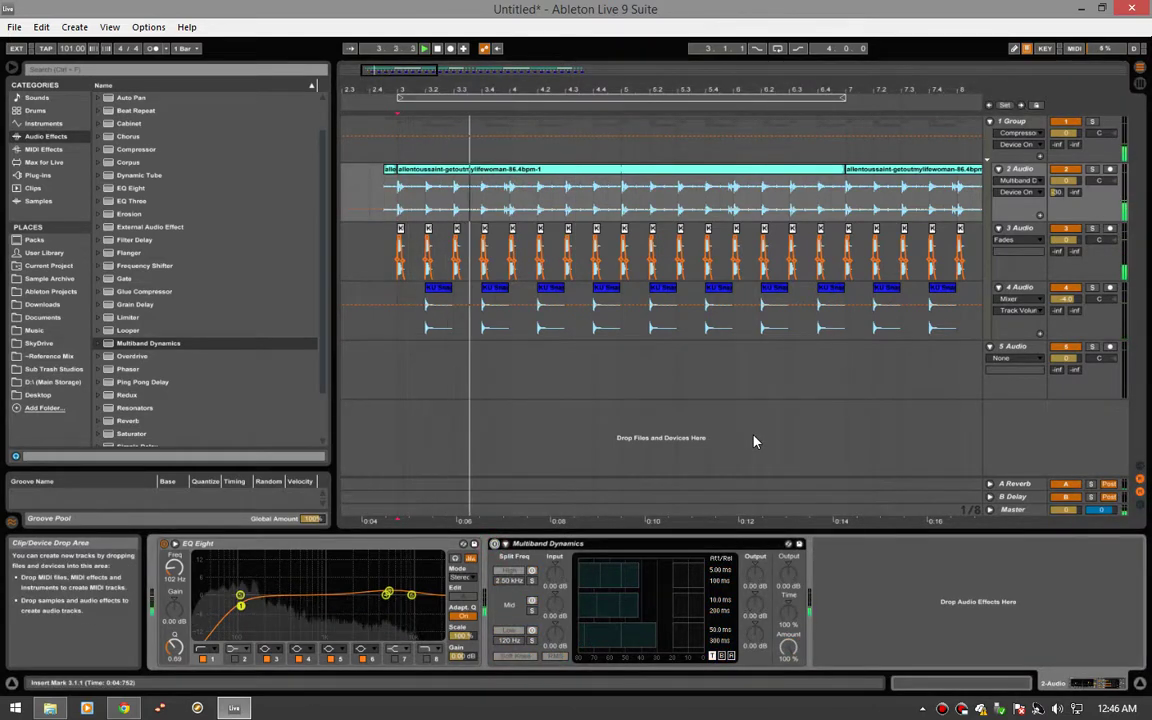
pyautogui.click(494, 544)
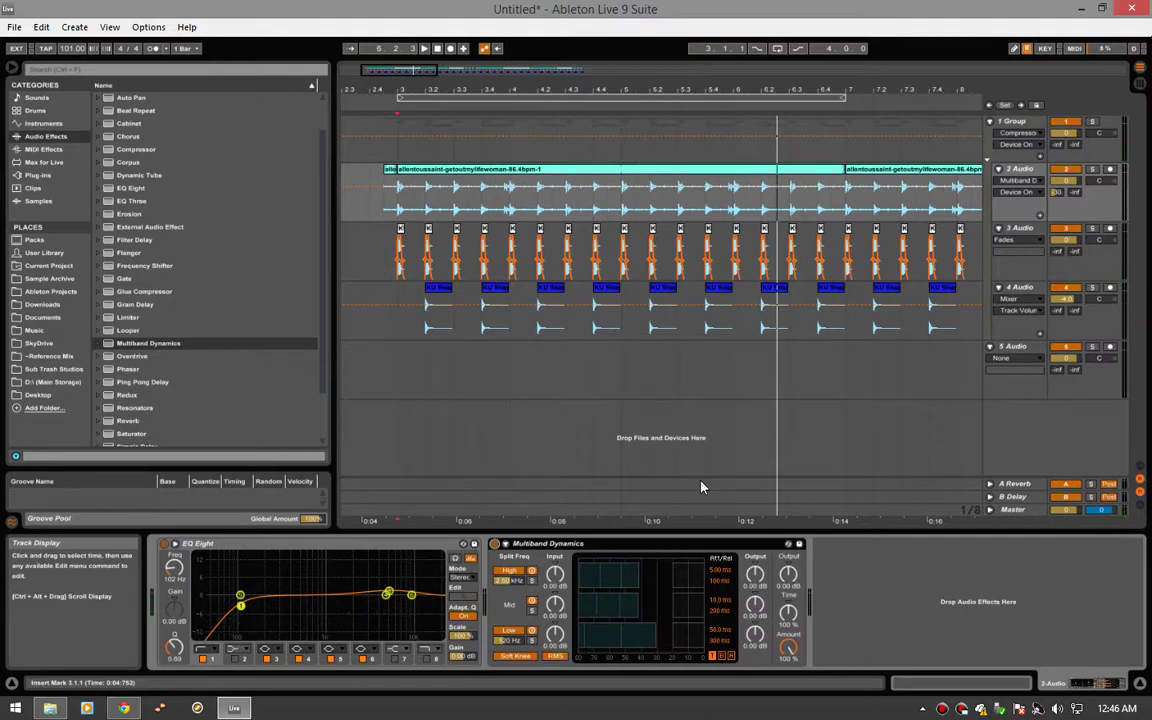
pyautogui.press('space')
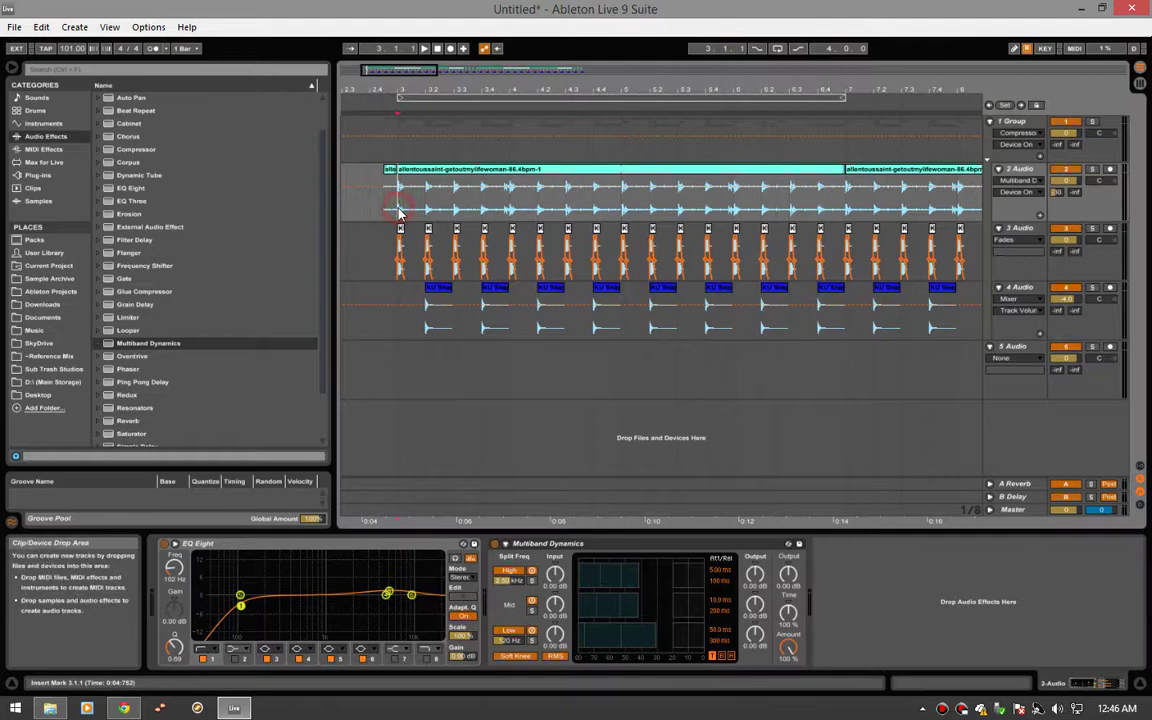